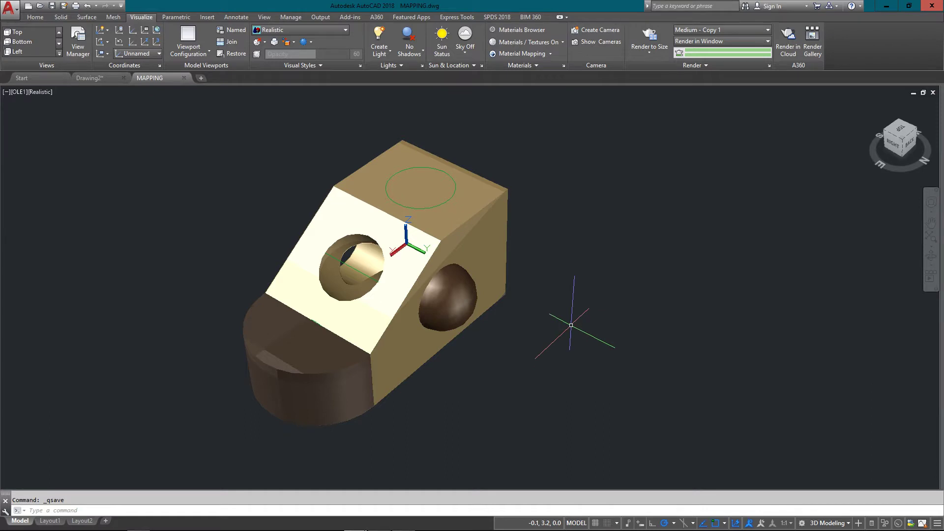
- Delete the circle lying on the flat top face of the wedge block
{"action": "left_click", "coordinate": [452, 181]}
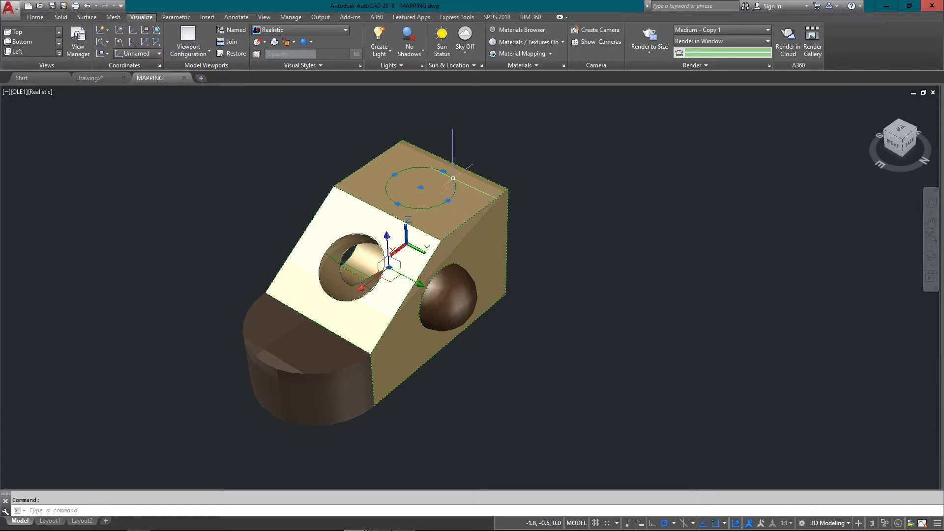
{"action": "key", "text": "Escape"}
{"action": "left_click", "coordinate": [453, 177]}
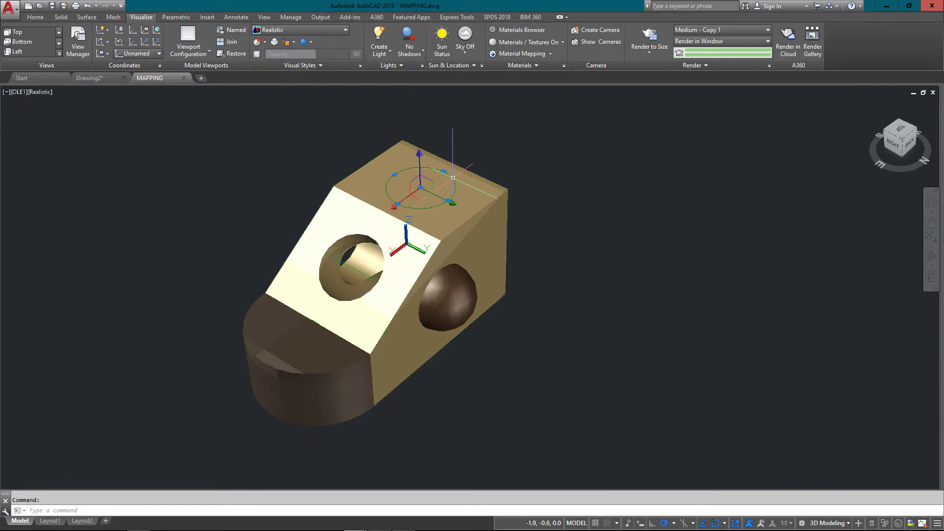
{"action": "key", "text": "Delete"}
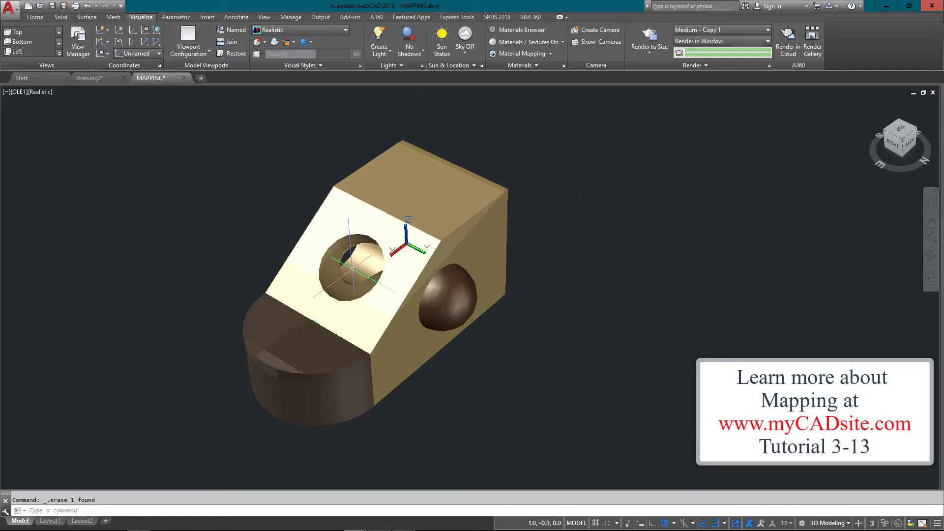
- Delete the leftover circle inside the hole of the block's sloped face
{"action": "left_click", "coordinate": [352, 269]}
{"action": "key", "text": "Escape"}
{"action": "left_click", "coordinate": [283, 201]}
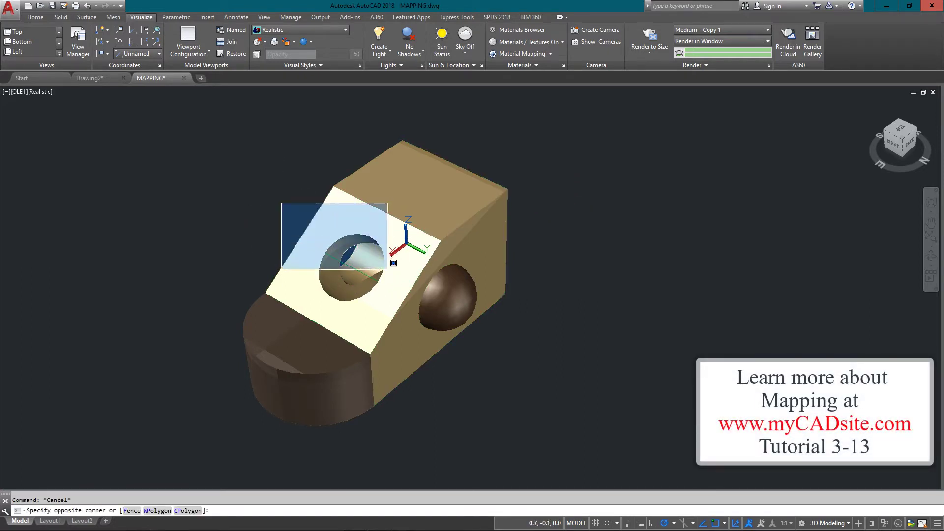
{"action": "left_click", "coordinate": [403, 279]}
{"action": "left_click", "coordinate": [275, 204]}
{"action": "left_click", "coordinate": [396, 326]}
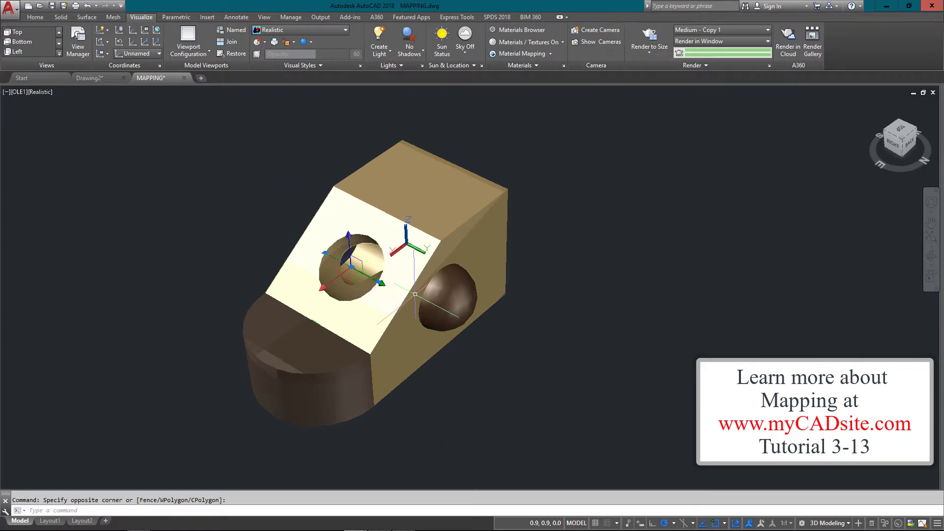
{"action": "key", "text": "Delete"}
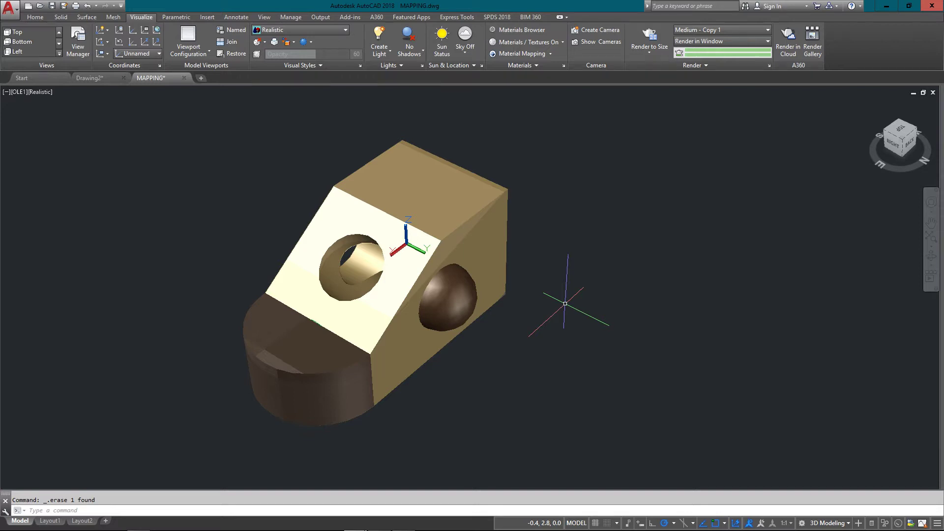
- Apply a Box material mapping to the wedge block with the SETUV command
{"action": "left_click", "coordinate": [157, 506]}
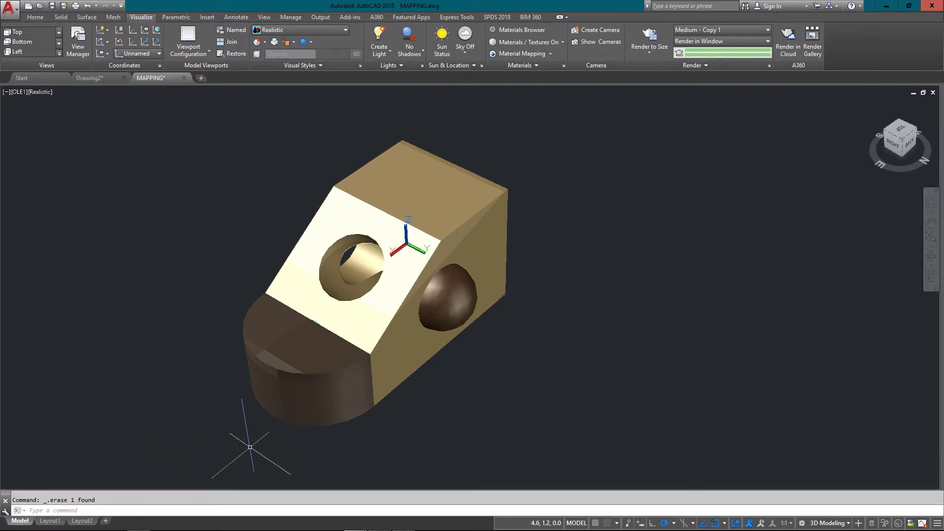
{"action": "type", "text": "SET"}
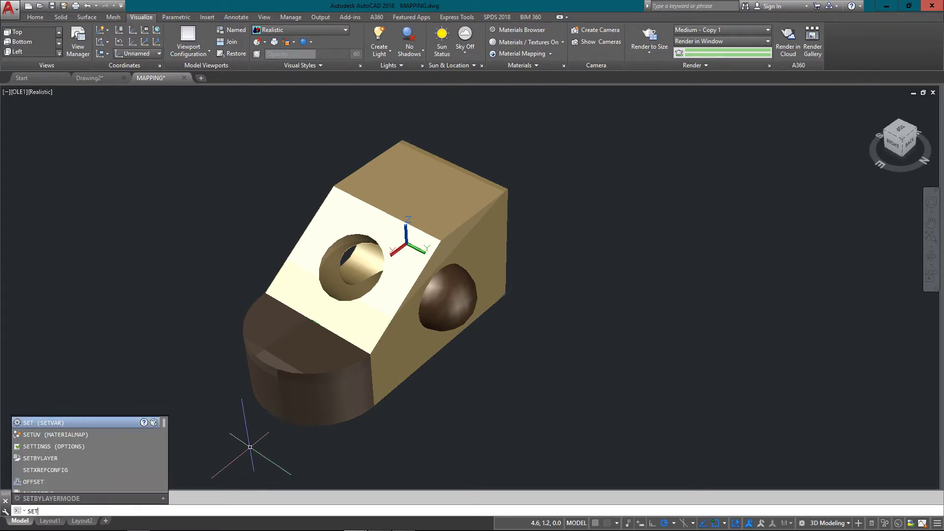
{"action": "type", "text": "UV"}
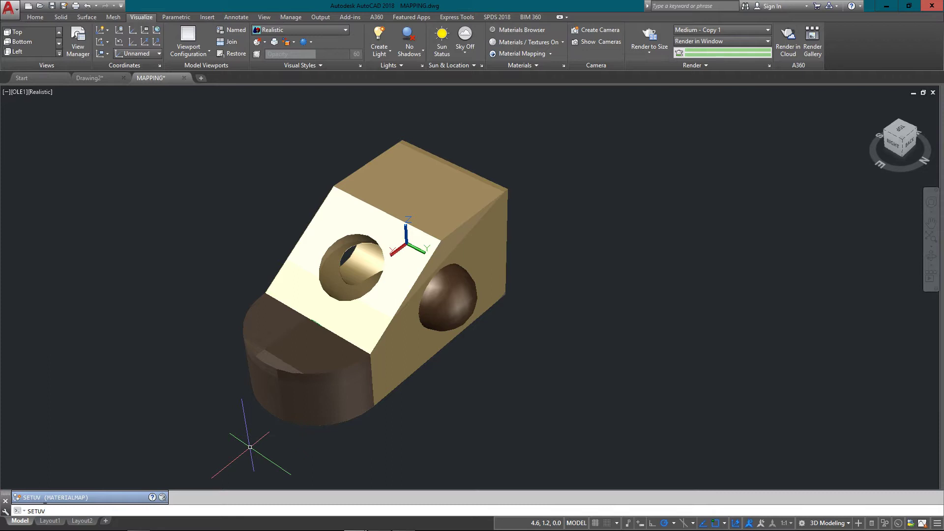
{"action": "key", "text": "Return"}
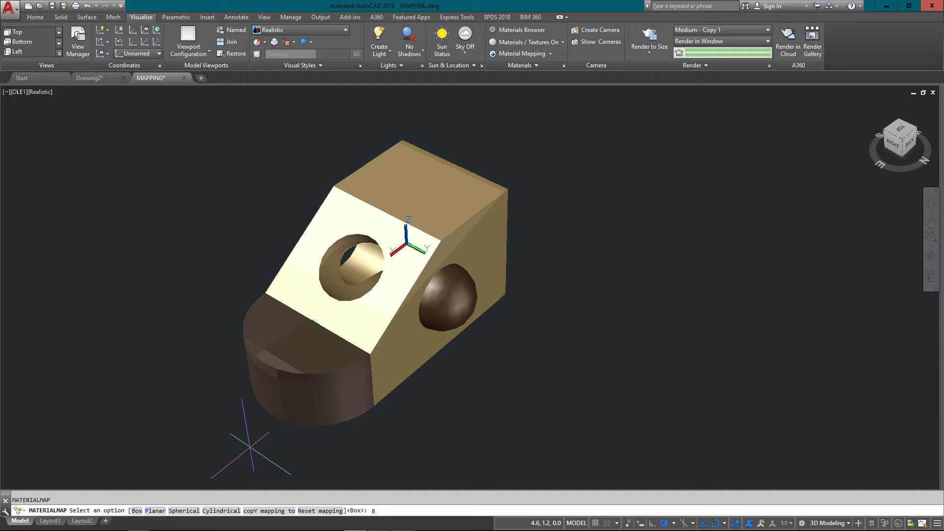
{"action": "key", "text": "Return"}
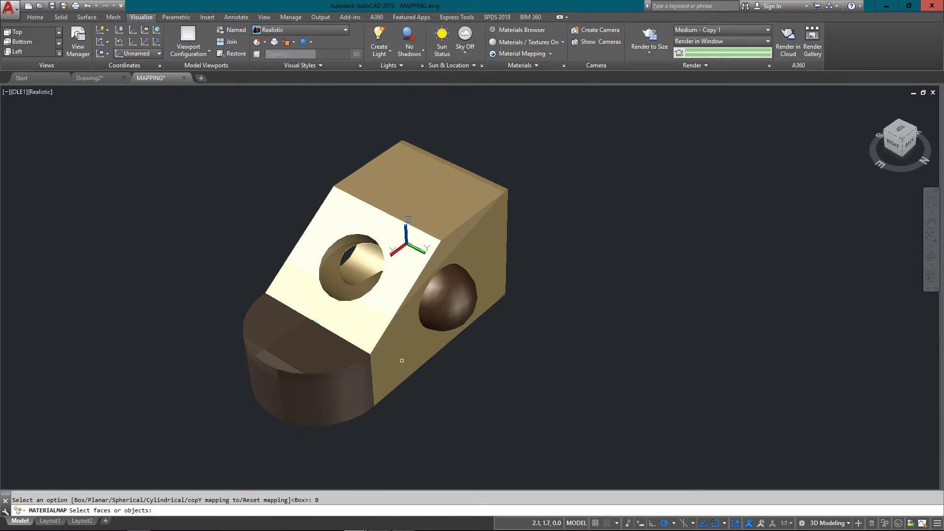
{"action": "left_click", "coordinate": [402, 360]}
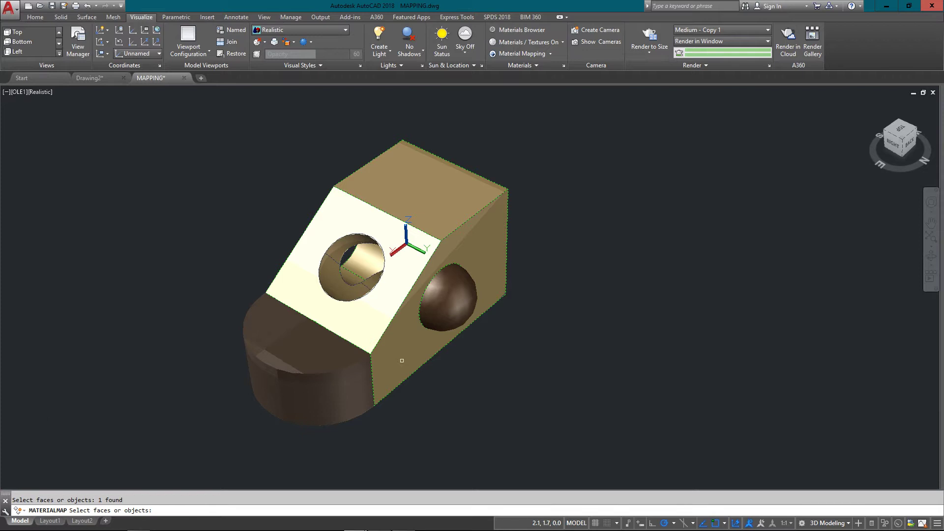
{"action": "key", "text": "Return"}
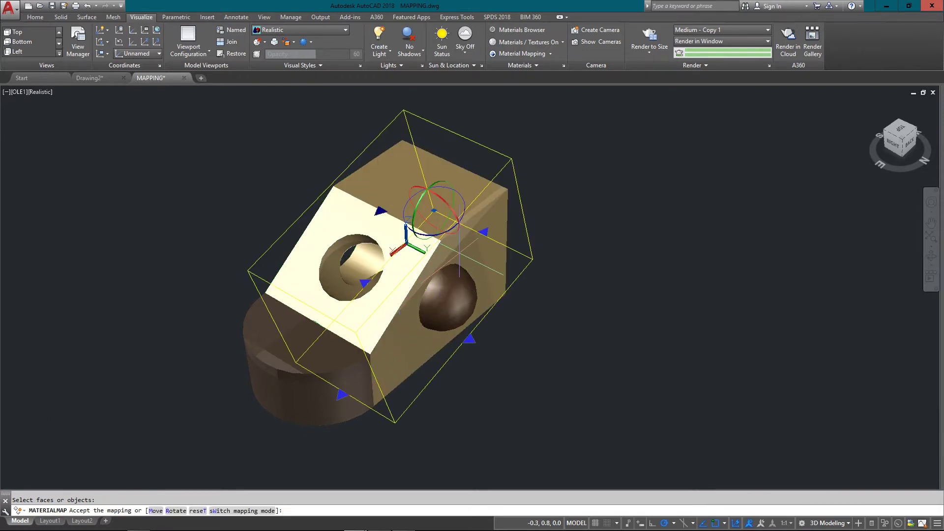
{"action": "scroll", "coordinate": [459, 252], "scroll_direction": "up", "scroll_amount": 5}
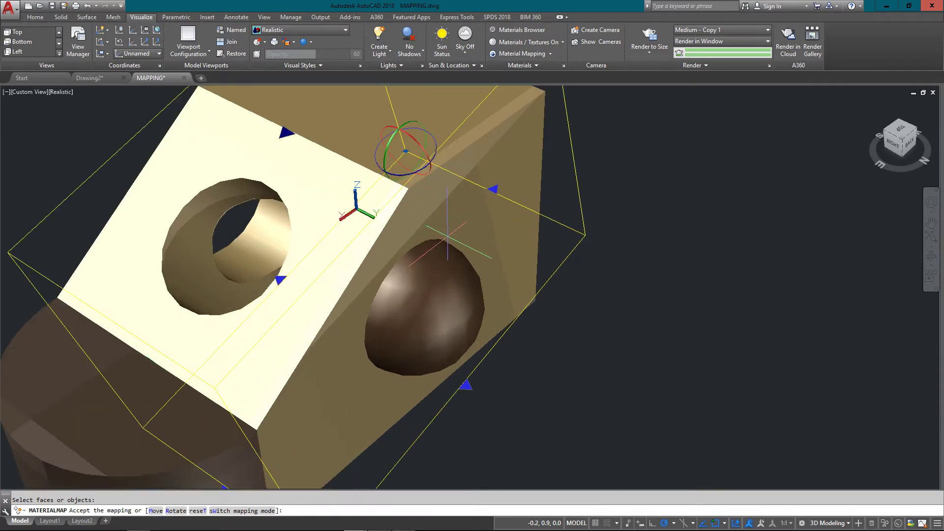
{"action": "scroll", "coordinate": [448, 236], "scroll_direction": "down", "scroll_amount": 3}
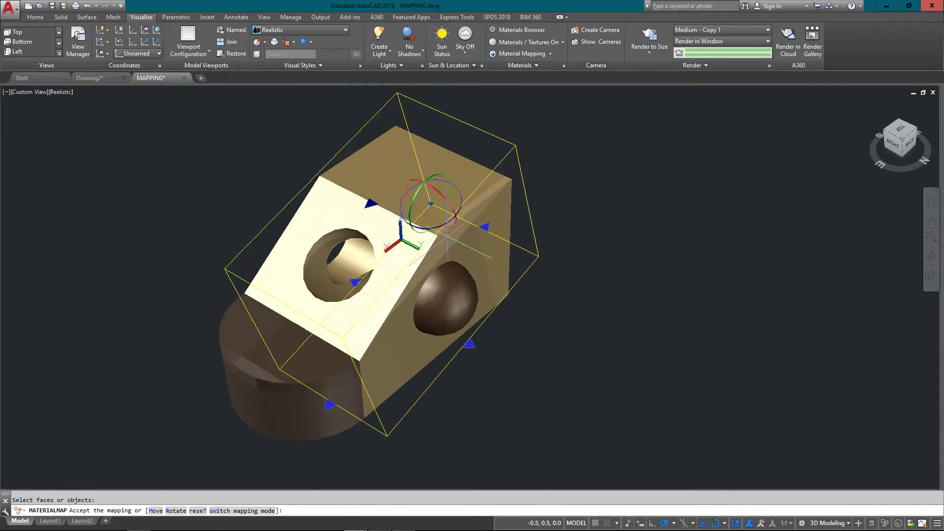
- Shrink the block's mapping box along its length, width and height to scale the wood texture
{"action": "left_click_drag", "start_coordinate": [482, 227], "coordinate": [59, 213]}
{"action": "left_click", "coordinate": [59, 213]}
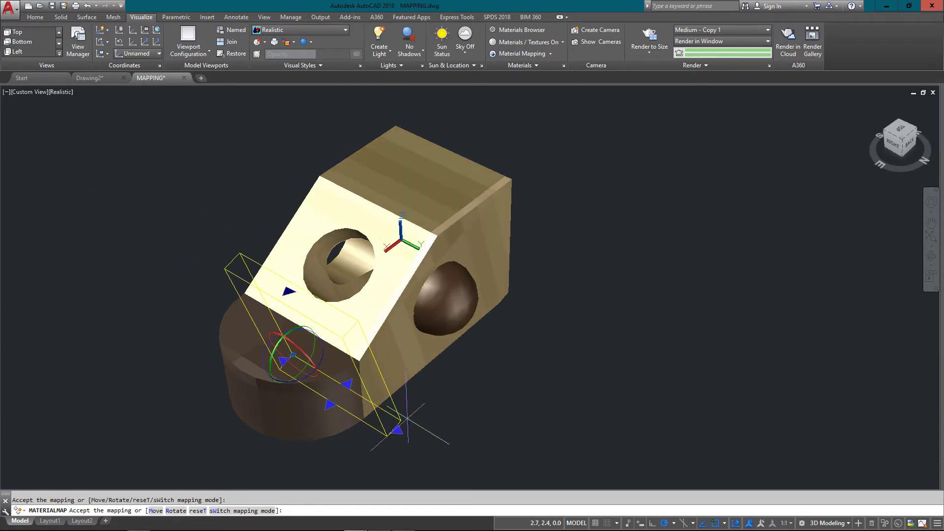
{"action": "left_click_drag", "start_coordinate": [399, 429], "coordinate": [464, 134]}
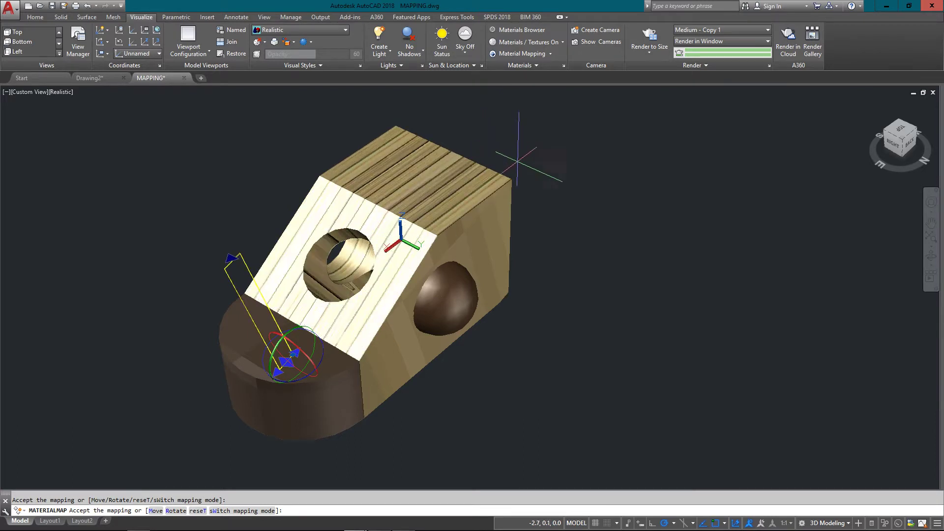
{"action": "left_click", "coordinate": [232, 255]}
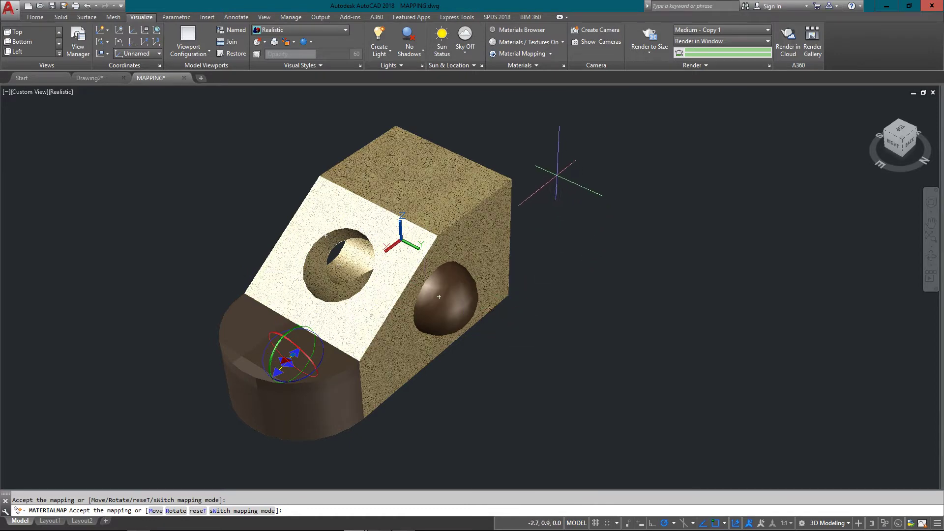
{"action": "left_click", "coordinate": [494, 113]}
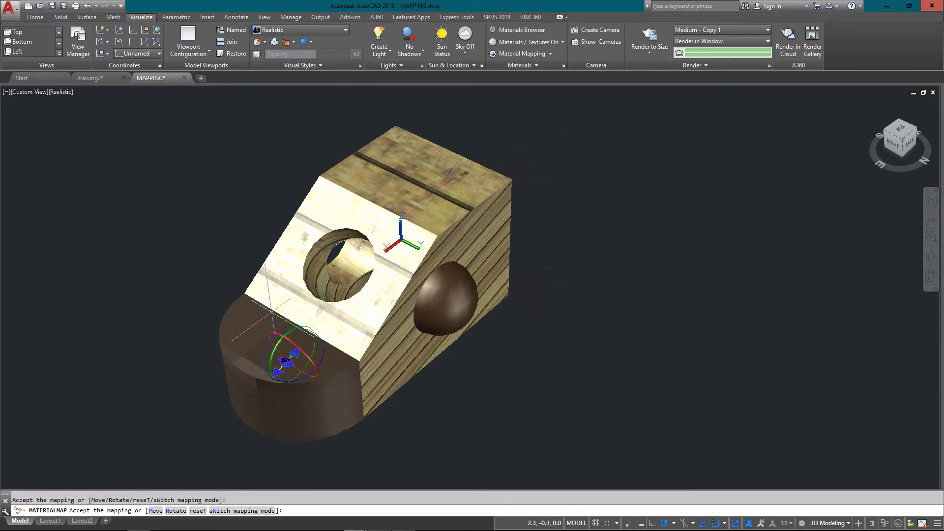
- Rotate the block's box mapping about the Y, X and Z axes to change the direction of the wood planks
{"action": "middle_click_drag", "start_coordinate": [273, 313], "coordinate": [290, 314]}
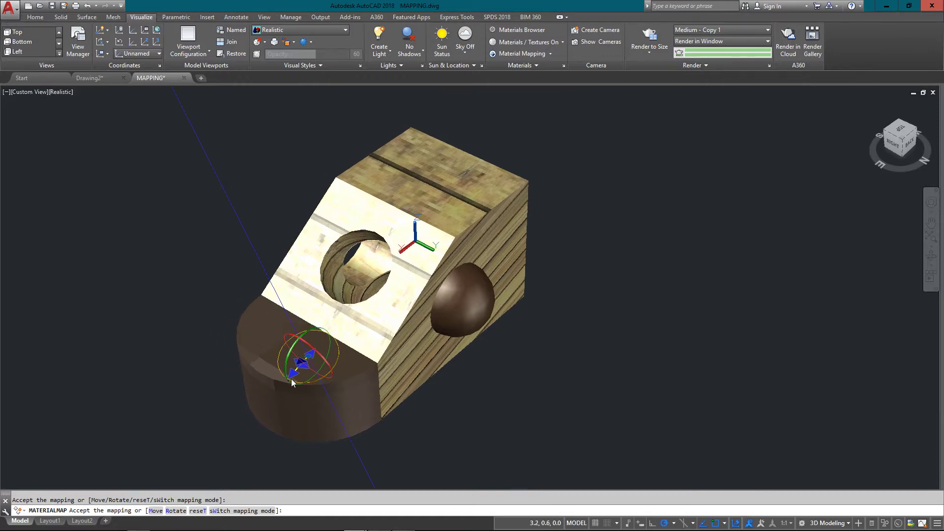
{"action": "scroll", "coordinate": [297, 366], "scroll_direction": "up", "scroll_amount": 2}
{"action": "scroll", "coordinate": [295, 339], "scroll_direction": "down", "scroll_amount": 2}
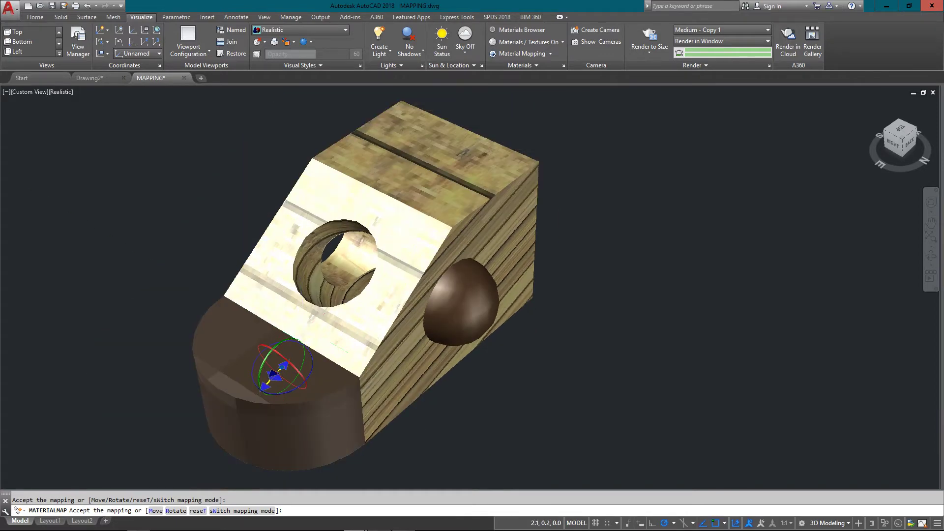
{"action": "scroll", "coordinate": [304, 327], "scroll_direction": "down", "scroll_amount": 1}
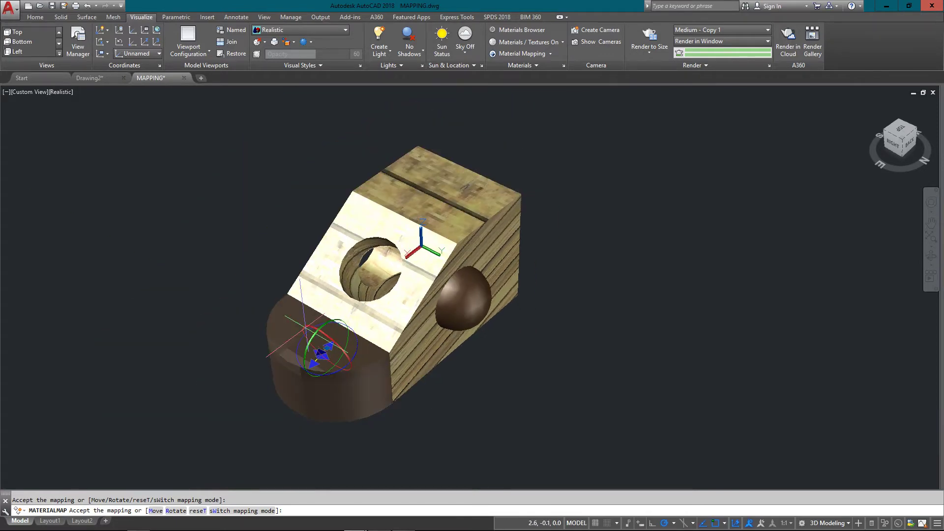
{"action": "left_click", "coordinate": [179, 511]}
{"action": "left_click", "coordinate": [313, 340]}
{"action": "left_click_drag", "start_coordinate": [339, 347], "coordinate": [460, 148]}
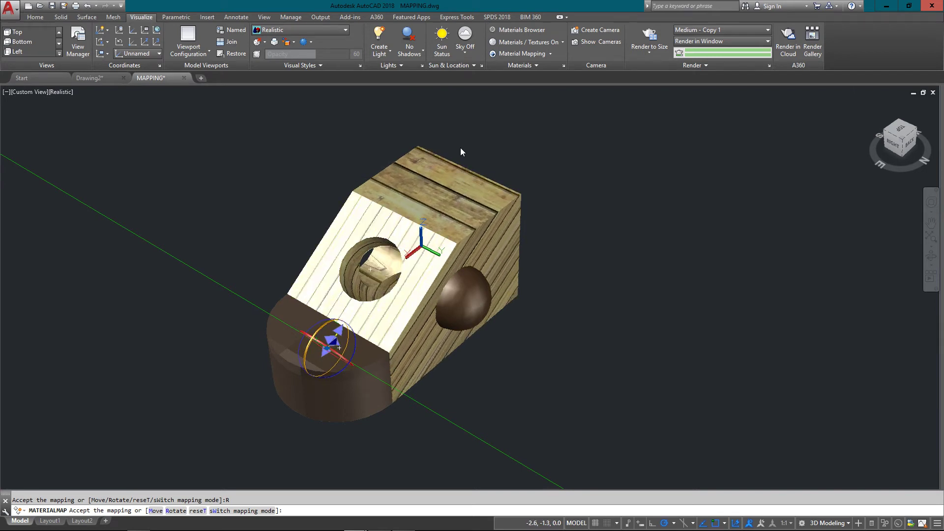
{"action": "left_click_drag", "start_coordinate": [460, 148], "coordinate": [460, 147]}
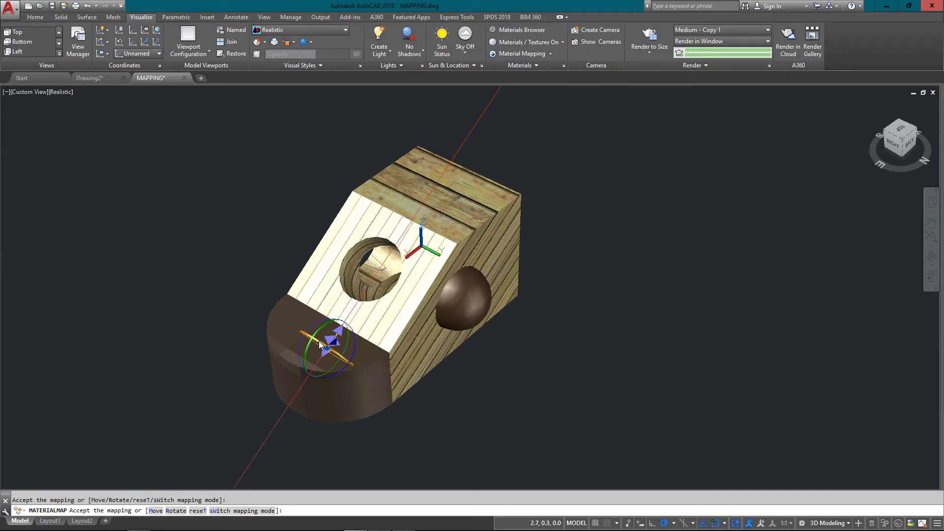
{"action": "left_click_drag", "start_coordinate": [322, 345], "coordinate": [248, 271]}
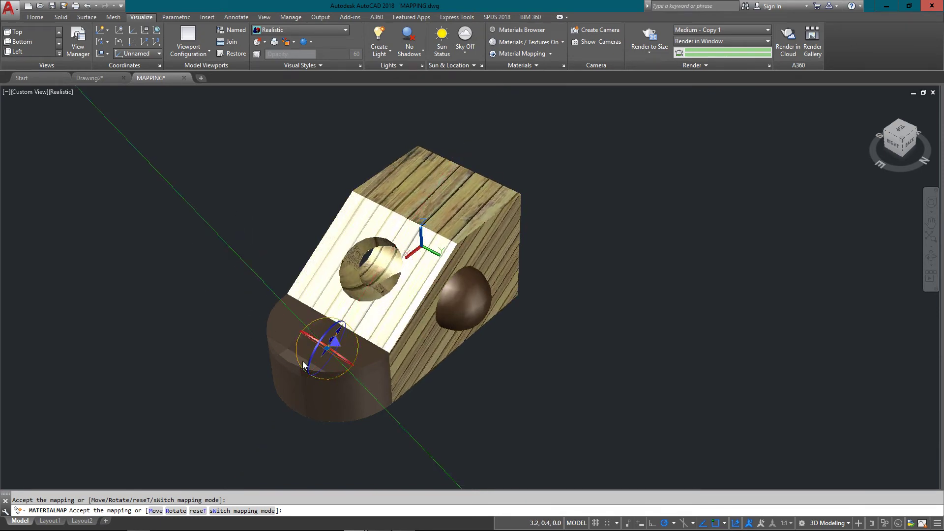
{"action": "left_click_drag", "start_coordinate": [311, 370], "coordinate": [489, 122]}
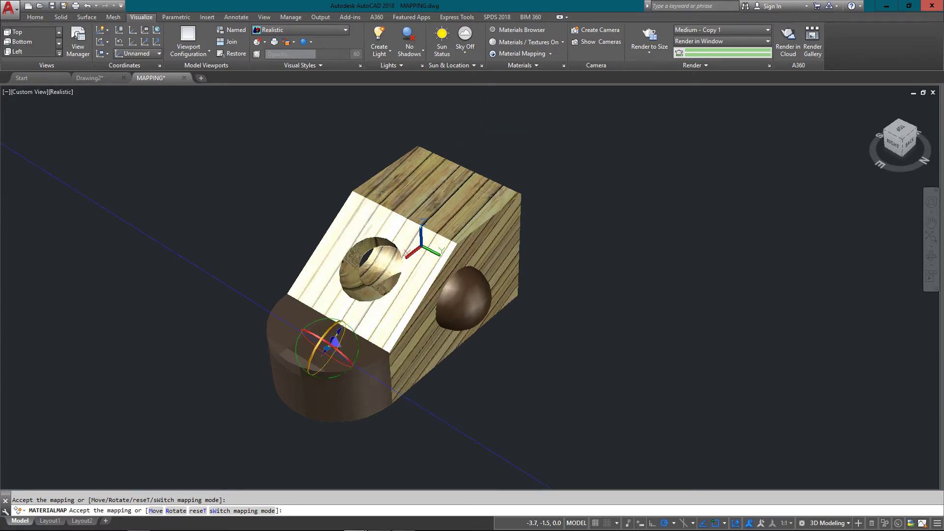
- Leave the box mapping adjustment with the switch mapping mode option and reset the block's material mapping
{"action": "key", "text": "Return"}
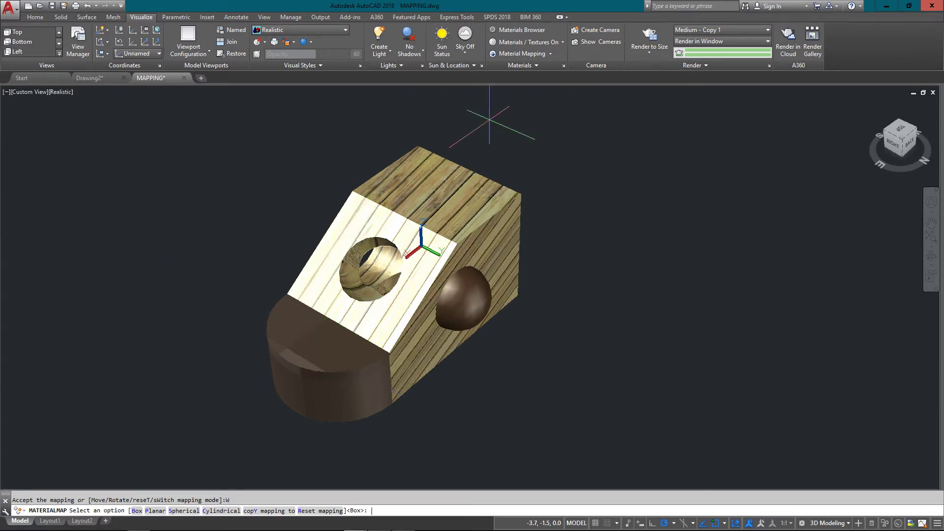
{"action": "scroll", "coordinate": [418, 194], "scroll_direction": "up", "scroll_amount": 2}
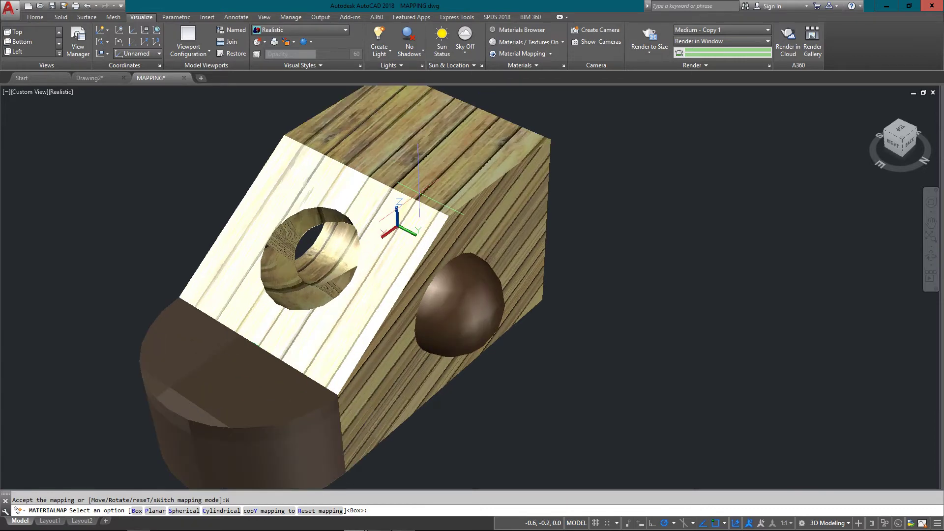
{"action": "scroll", "coordinate": [419, 194], "scroll_direction": "down", "scroll_amount": 2}
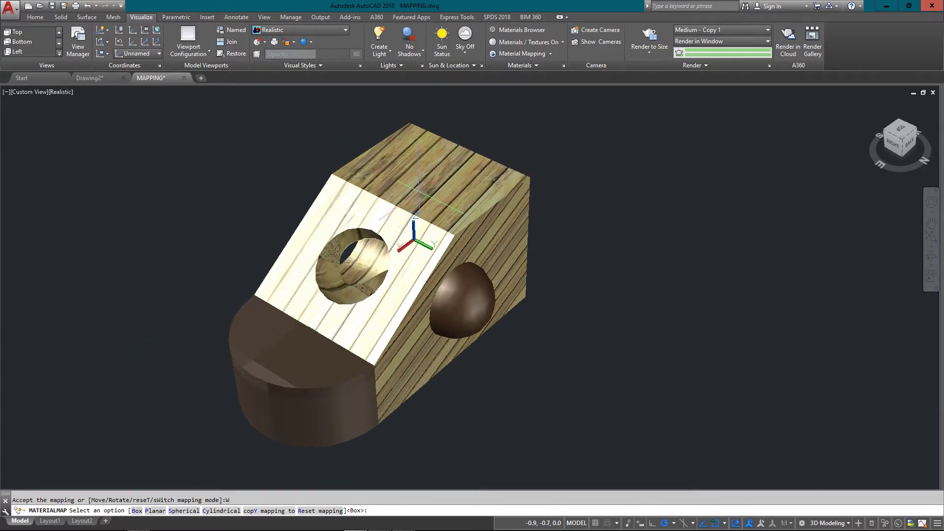
{"action": "scroll", "coordinate": [418, 194], "scroll_direction": "up", "scroll_amount": 3}
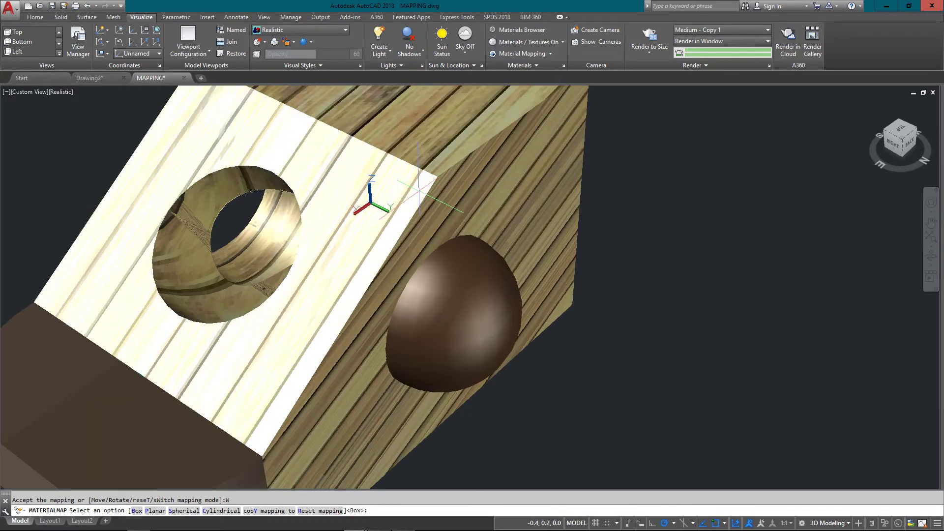
{"action": "scroll", "coordinate": [418, 192], "scroll_direction": "down", "scroll_amount": 2}
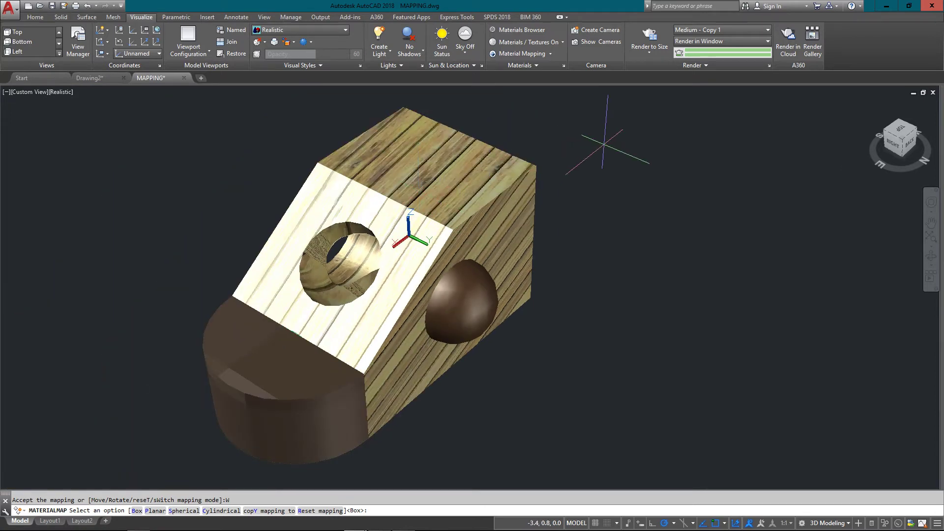
{"action": "type", "text": "per"}
{"action": "key", "text": "Return"}
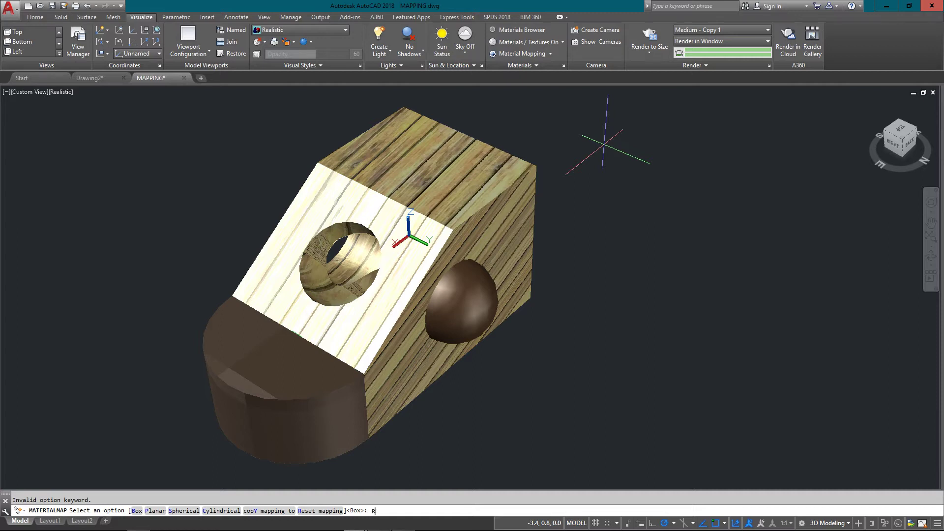
{"action": "key", "text": "Return"}
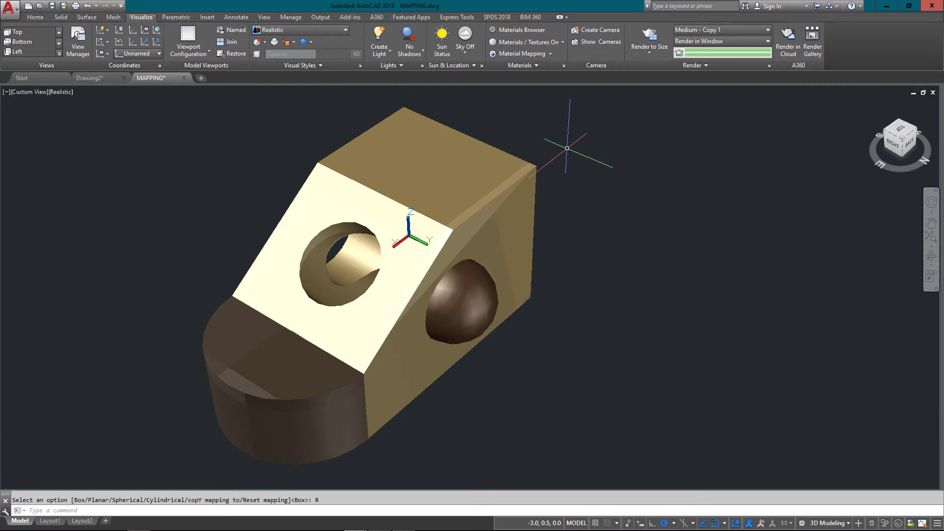
- Apply a Spherical material mapping to the dome on the side of the block
{"action": "left_click", "coordinate": [550, 53]}
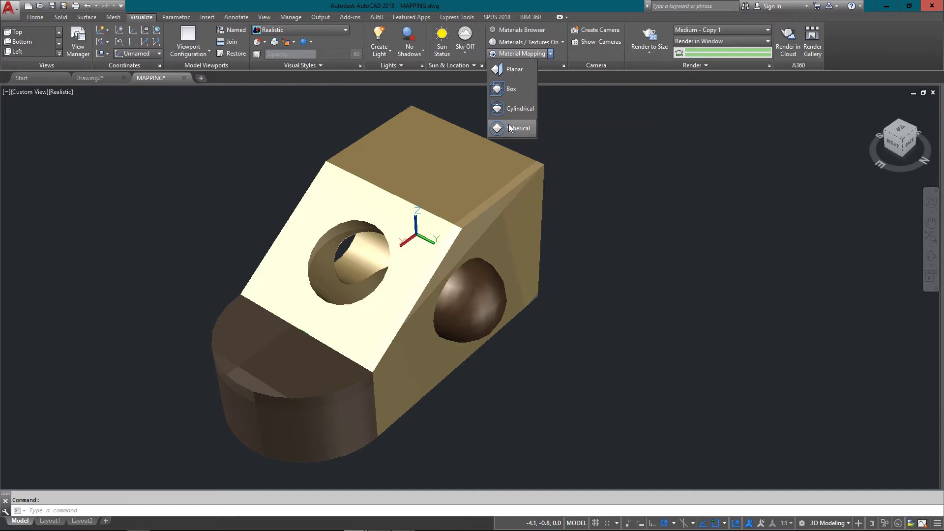
{"action": "left_click", "coordinate": [509, 128]}
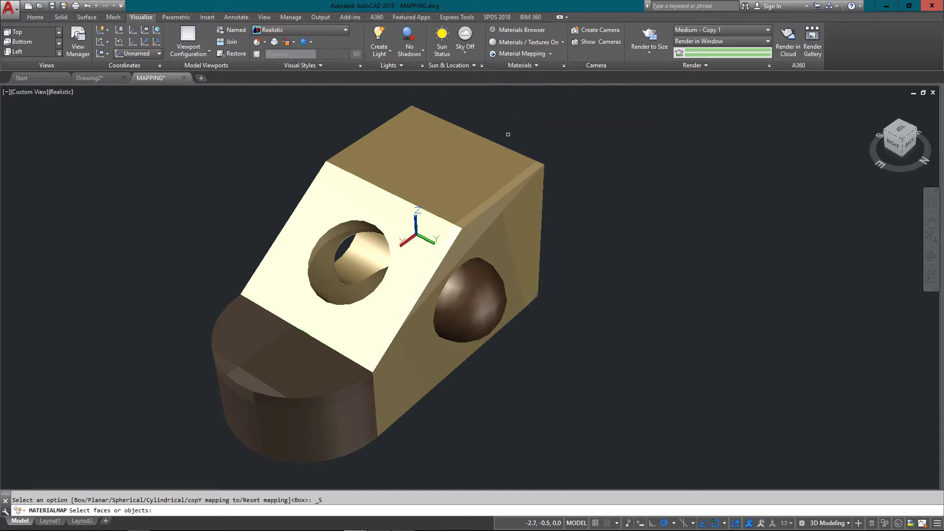
{"action": "left_click", "coordinate": [479, 294]}
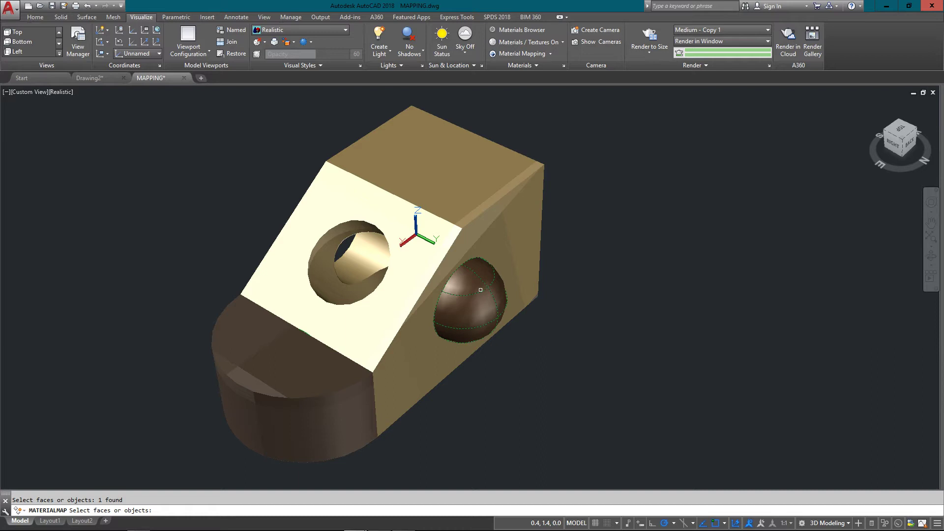
{"action": "key", "text": "Return"}
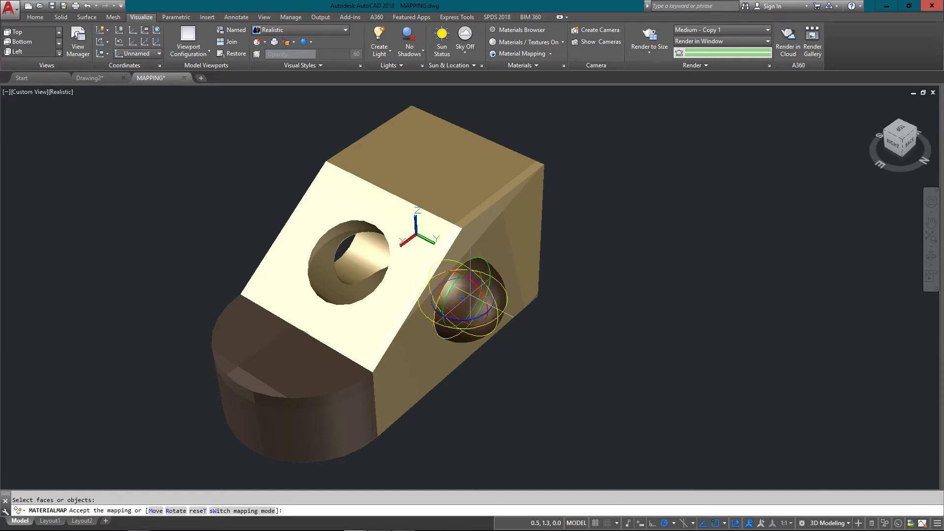
- Rotate the dome's spherical mapping about the Y axis to try out different texture directions
{"action": "scroll", "coordinate": [451, 288], "scroll_direction": "up", "scroll_amount": 8}
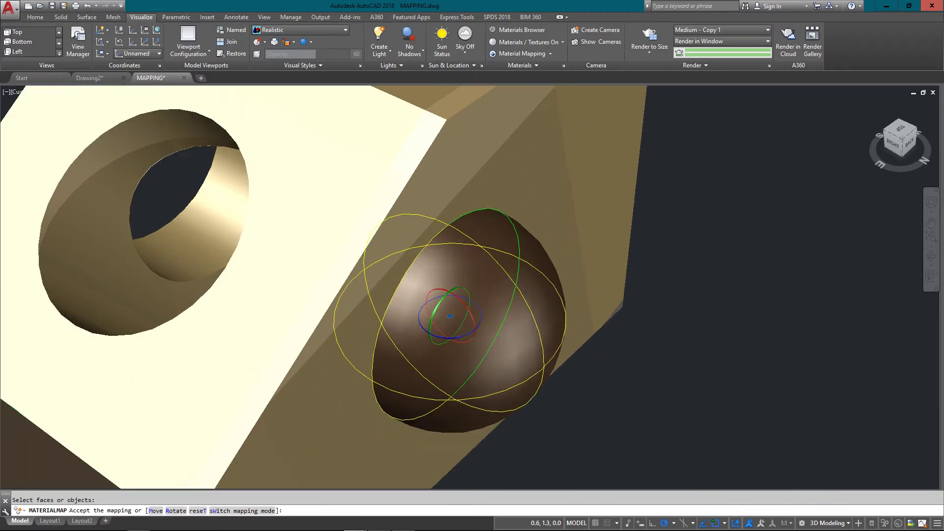
{"action": "scroll", "coordinate": [421, 238], "scroll_direction": "down", "scroll_amount": 6}
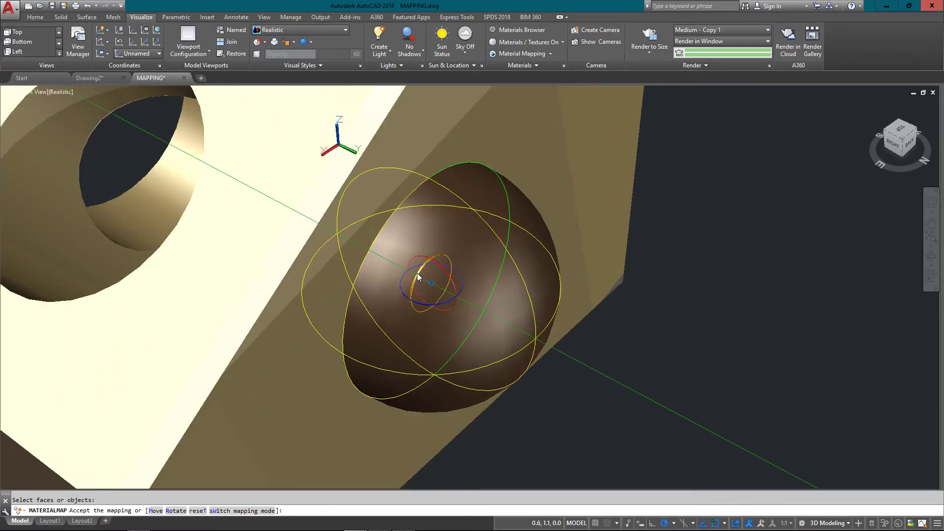
{"action": "left_click_drag", "start_coordinate": [417, 273], "coordinate": [539, 205]}
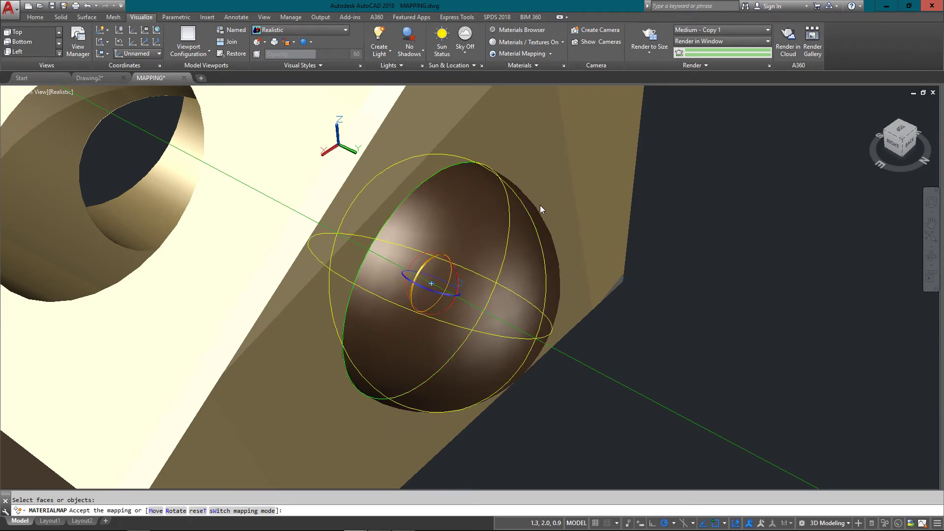
{"action": "left_click_drag", "start_coordinate": [657, 196], "coordinate": [401, 243]}
{"action": "mouse_move", "coordinate": [371, 329]}
{"action": "left_mouse_down"}
{"action": "mouse_move", "coordinate": [408, 270]}
{"action": "mouse_move", "coordinate": [381, 323]}
{"action": "left_mouse_up"}
{"action": "left_click", "coordinate": [381, 323]}
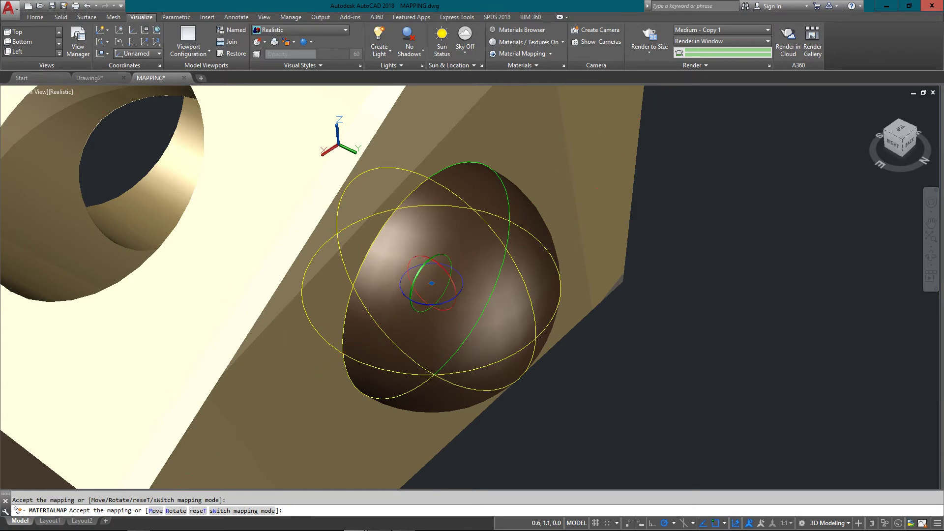
- Rotate the dome's spherical mapping about the X axis to tilt the mapping sphere
{"action": "left_click", "coordinate": [420, 257]}
{"action": "left_click_drag", "start_coordinate": [427, 275], "coordinate": [423, 240]}
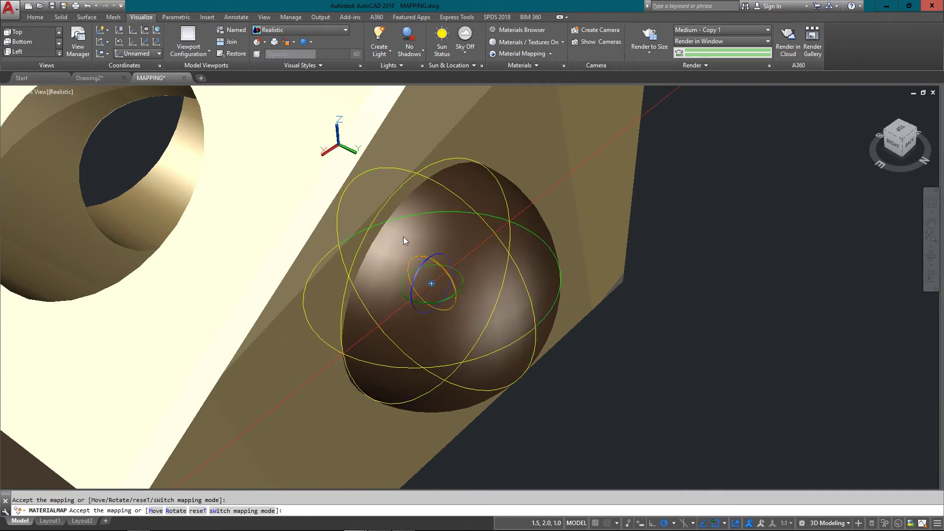
{"action": "scroll", "coordinate": [435, 263], "scroll_direction": "up", "scroll_amount": 3}
{"action": "scroll", "coordinate": [444, 256], "scroll_direction": "up", "scroll_amount": 5}
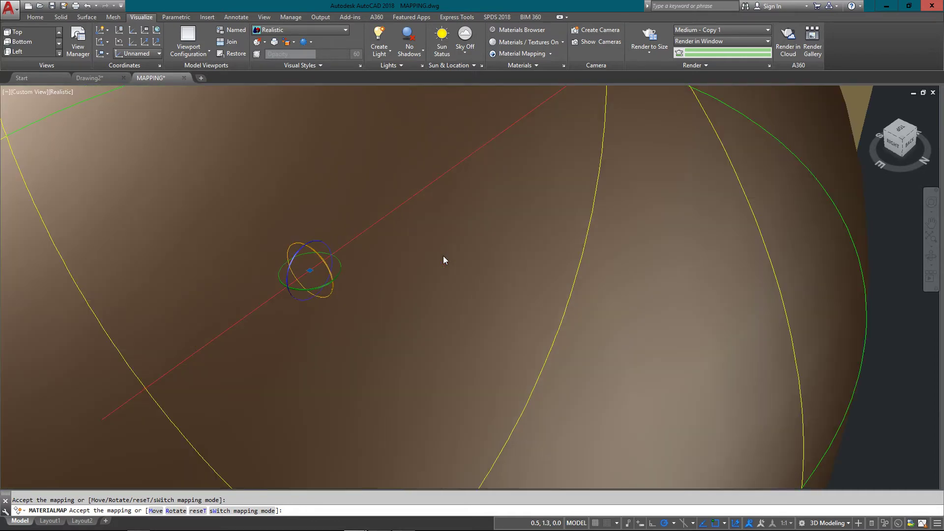
{"action": "scroll", "coordinate": [443, 256], "scroll_direction": "down", "scroll_amount": 5}
{"action": "scroll", "coordinate": [443, 259], "scroll_direction": "down", "scroll_amount": 2}
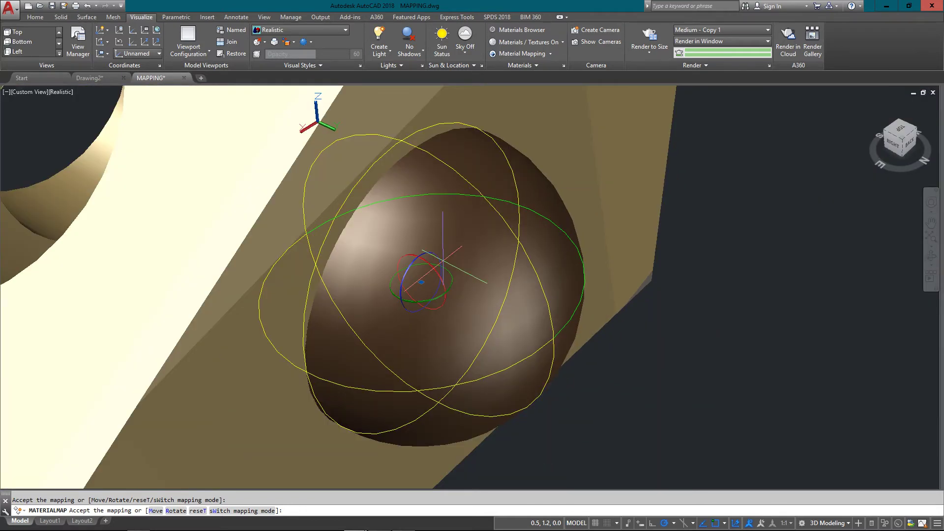
{"action": "mouse_move", "coordinate": [429, 268]}
{"action": "left_mouse_down"}
{"action": "mouse_move", "coordinate": [444, 291]}
{"action": "mouse_move", "coordinate": [435, 271]}
{"action": "left_mouse_up"}
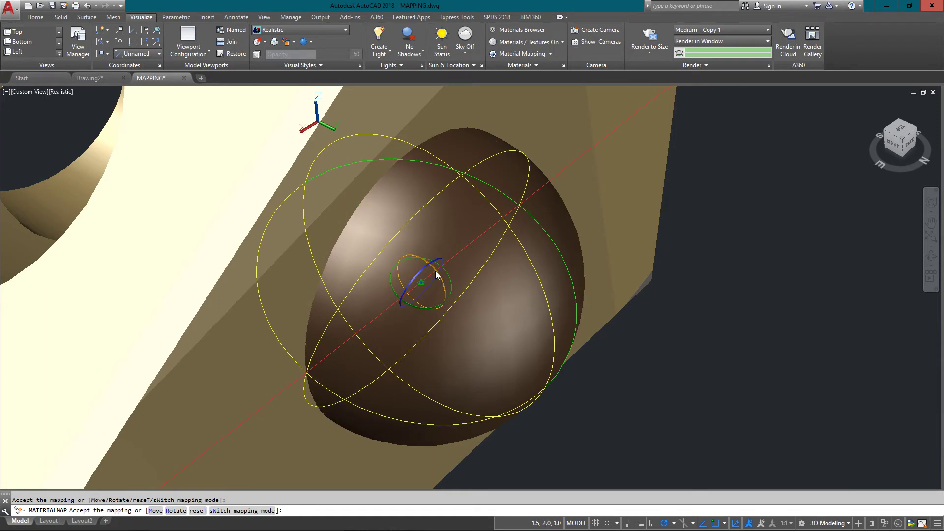
- Reset the rotated spherical mapping on the dome with the reseT option
{"action": "scroll", "coordinate": [477, 291], "scroll_direction": "down", "scroll_amount": 3}
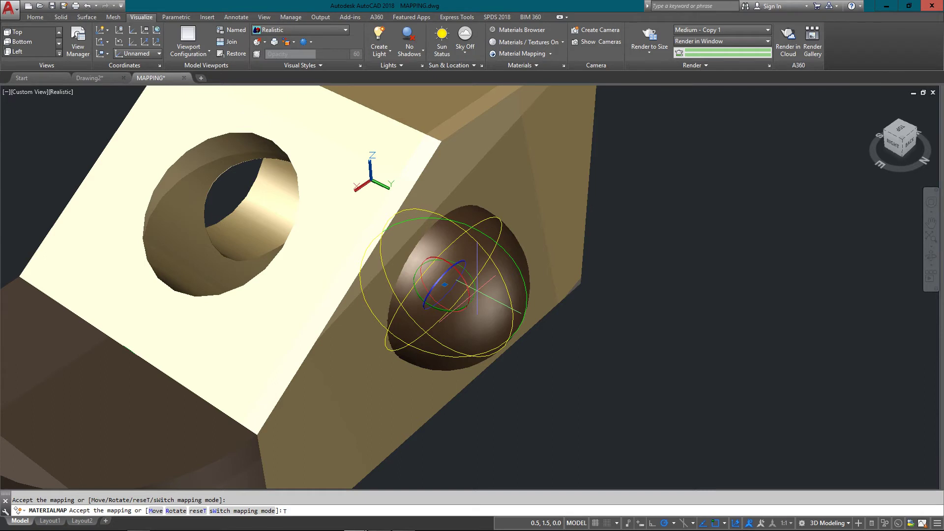
{"action": "key", "text": "Return"}
{"action": "scroll", "coordinate": [497, 272], "scroll_direction": "down", "scroll_amount": 2}
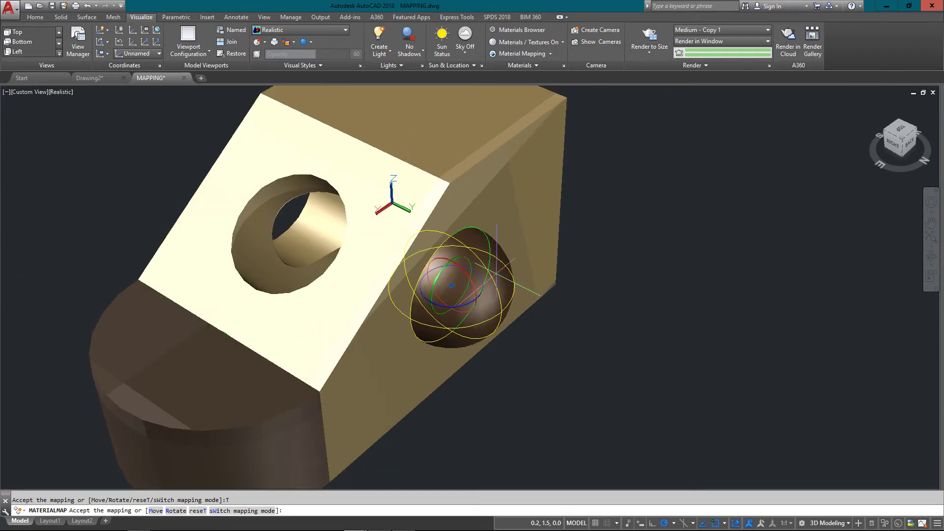
{"action": "scroll", "coordinate": [496, 273], "scroll_direction": "down", "scroll_amount": 2}
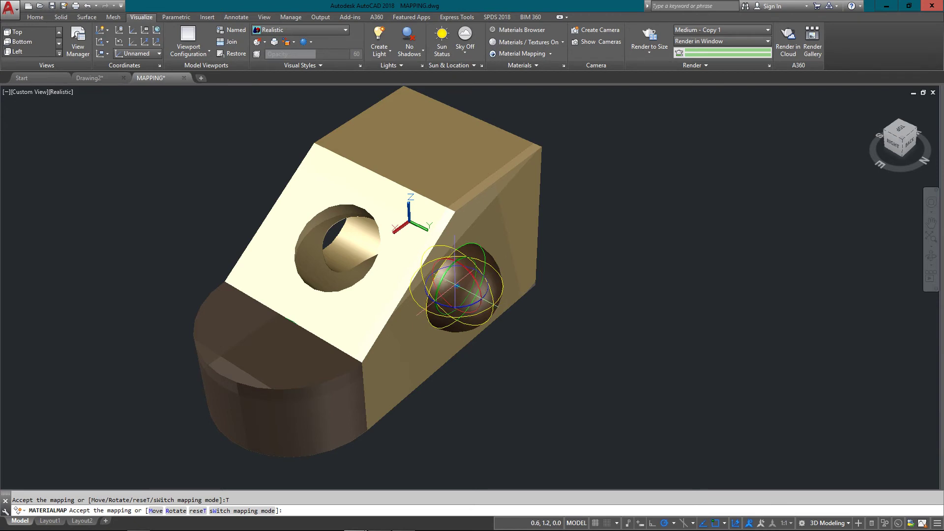
{"action": "scroll", "coordinate": [467, 279], "scroll_direction": "down", "scroll_amount": 2}
{"action": "scroll", "coordinate": [470, 287], "scroll_direction": "down", "scroll_amount": 7}
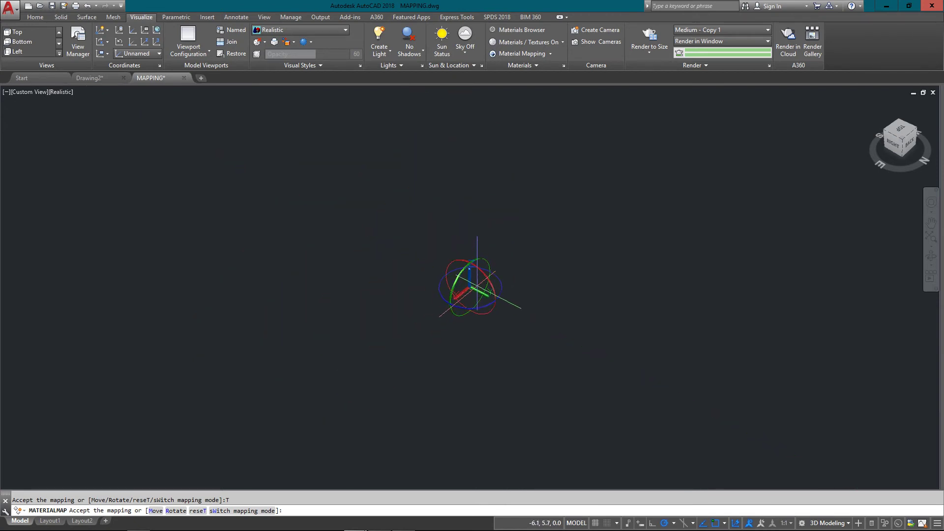
- Rotate the dome's spherical mapping about the X axis by roughly a quarter turn and accept the mapping
{"action": "scroll", "coordinate": [470, 286], "scroll_direction": "up", "scroll_amount": 3}
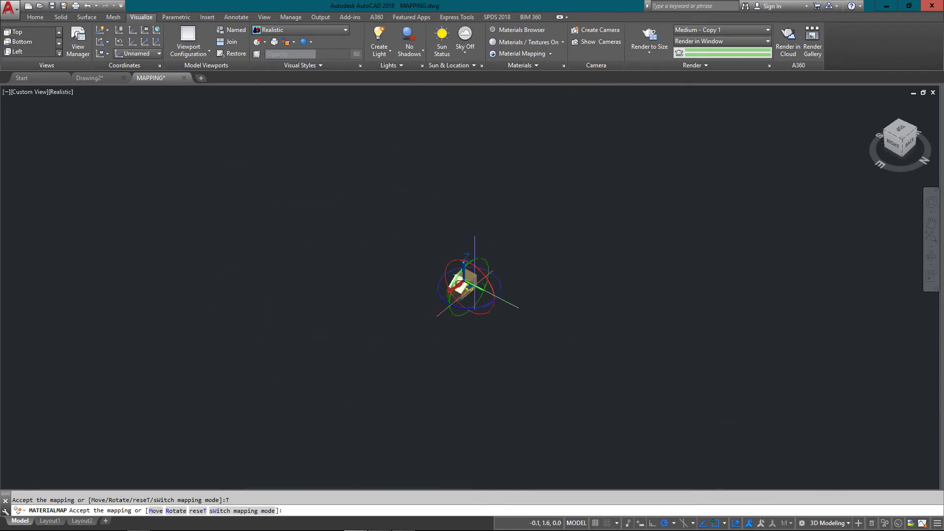
{"action": "scroll", "coordinate": [466, 286], "scroll_direction": "up", "scroll_amount": 5}
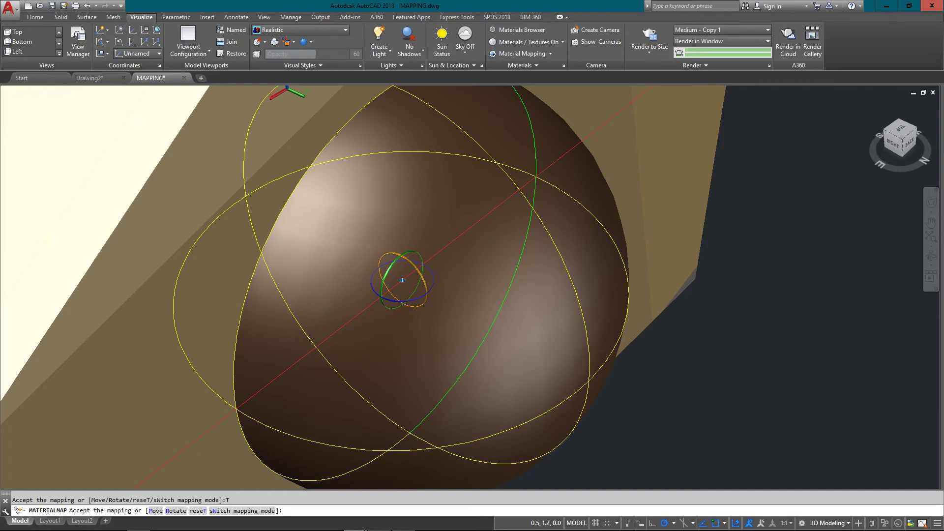
{"action": "left_click_drag", "start_coordinate": [416, 269], "coordinate": [441, 314]}
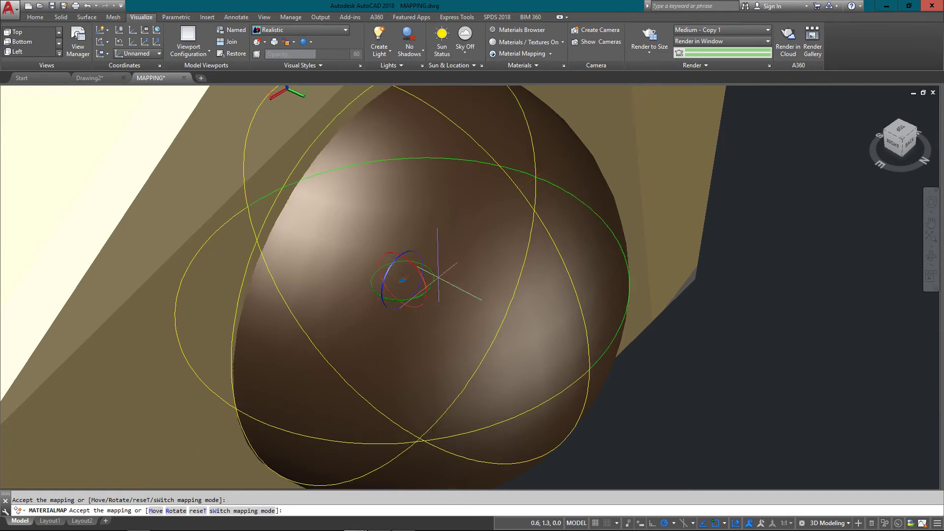
{"action": "key", "text": "Return"}
- Apply a Cylindrical material mapping to the dark rounded part at the front of the wedge block
{"action": "scroll", "coordinate": [450, 280], "scroll_direction": "down", "scroll_amount": 5}
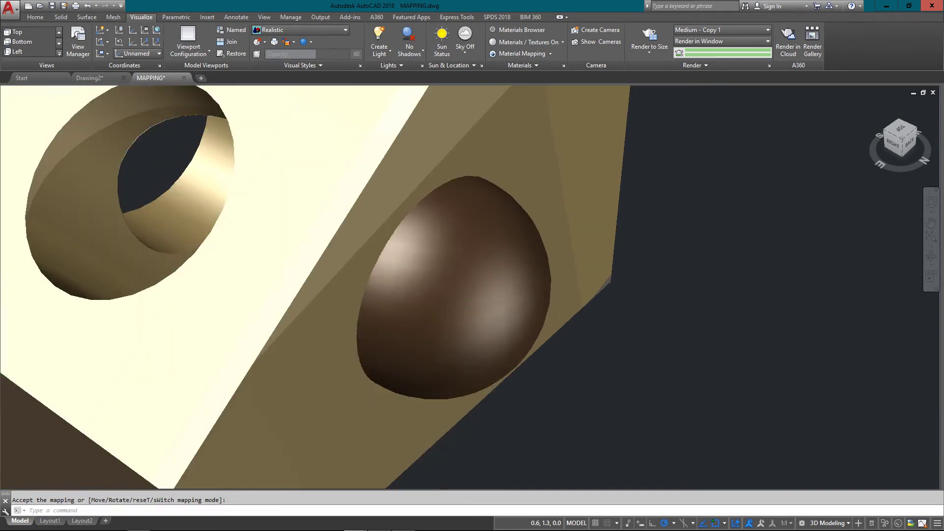
{"action": "scroll", "coordinate": [470, 288], "scroll_direction": "down", "scroll_amount": 2}
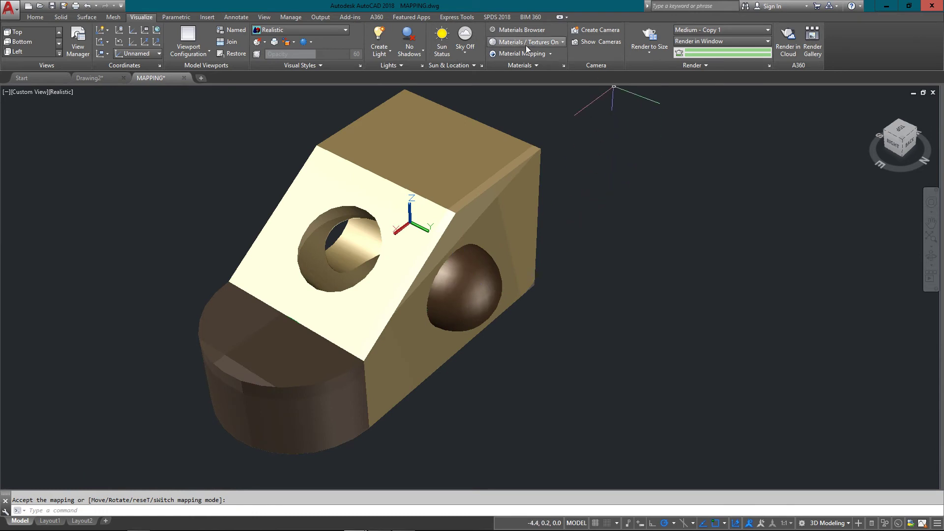
{"action": "left_click", "coordinate": [551, 54]}
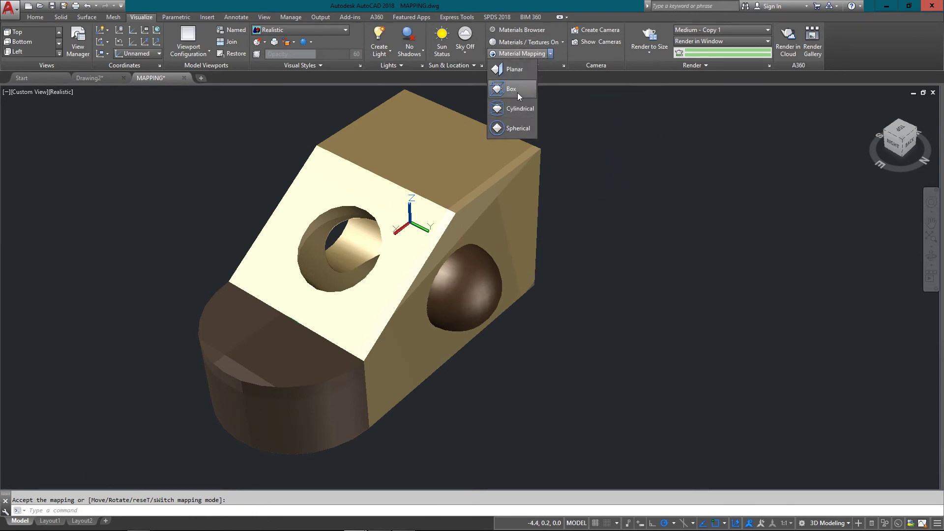
{"action": "left_click", "coordinate": [520, 108]}
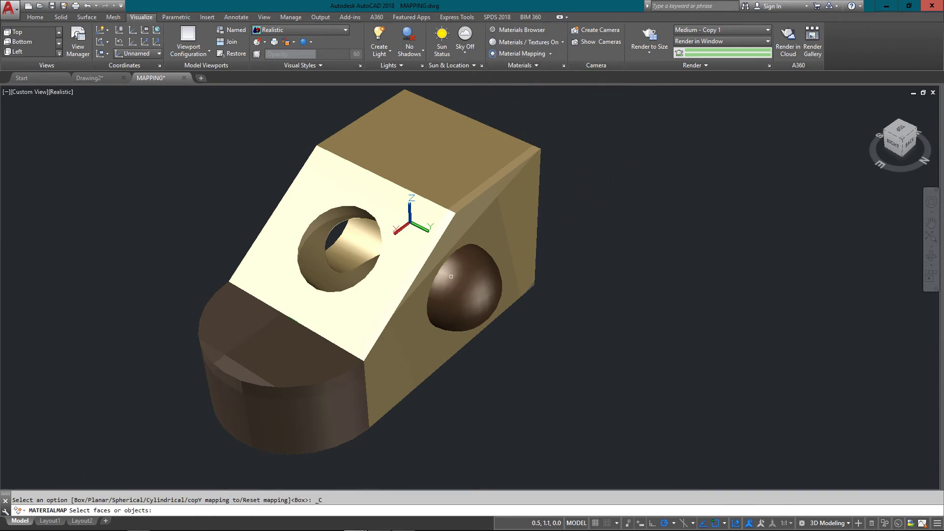
{"action": "left_click", "coordinate": [304, 417]}
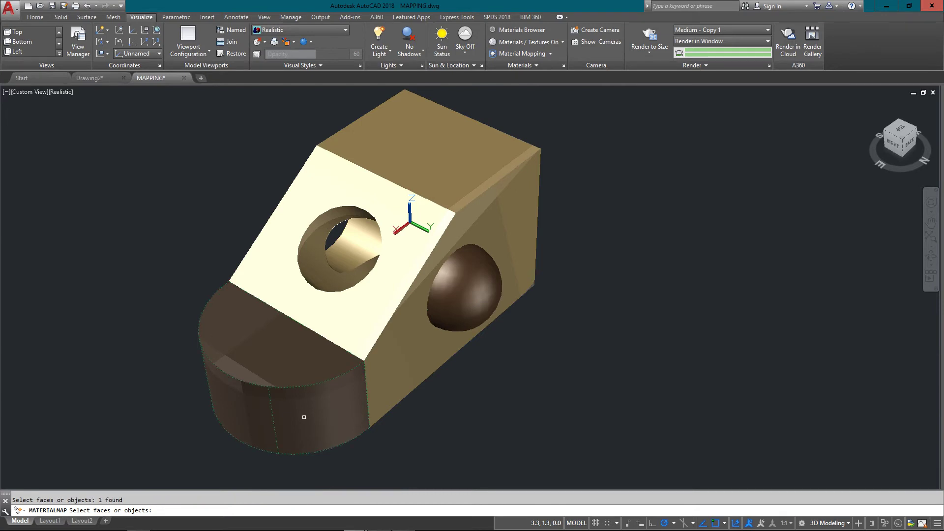
{"action": "key", "text": "Return"}
- Adjust the height of the rounded part's cylindrical mapping to rescale the wood texture, leaving the adjustment with the switch mapping mode option
{"action": "scroll", "coordinate": [314, 413], "scroll_direction": "up", "scroll_amount": 2}
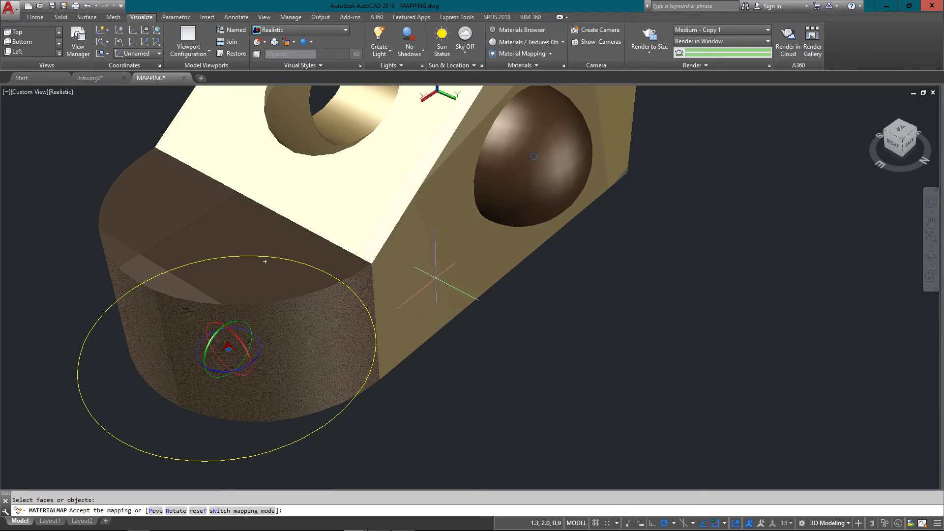
{"action": "left_click", "coordinate": [227, 346]}
{"action": "left_click", "coordinate": [233, 274]}
{"action": "left_click", "coordinate": [227, 348]}
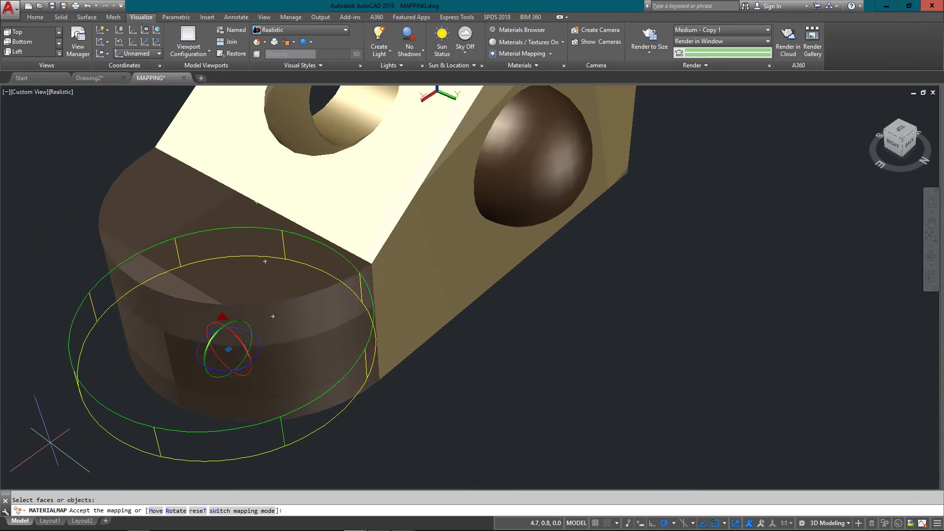
{"action": "scroll", "coordinate": [50, 443], "scroll_direction": "down", "scroll_amount": 1}
{"action": "middle_click_drag", "start_coordinate": [50, 442], "coordinate": [102, 406]}
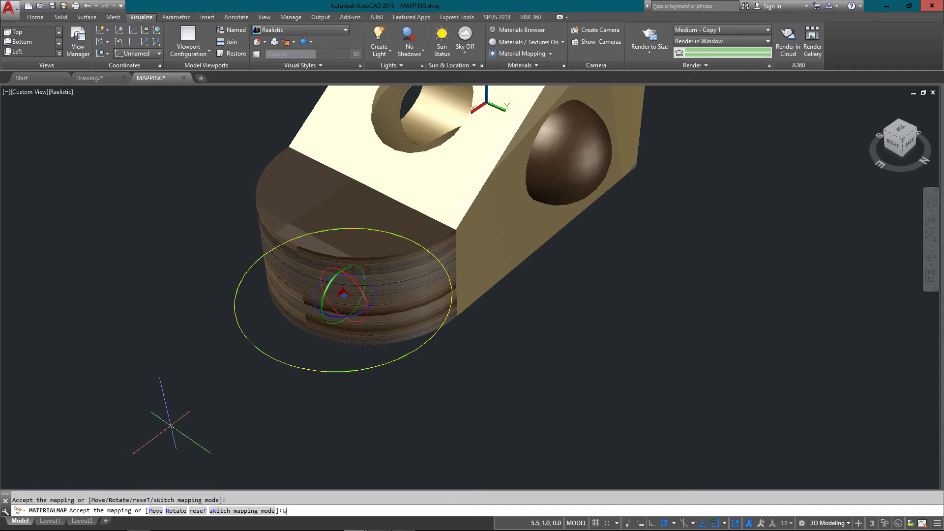
{"action": "key", "text": "Return"}
{"action": "middle_click_drag", "start_coordinate": [200, 368], "coordinate": [131, 361], "text": "shift"}
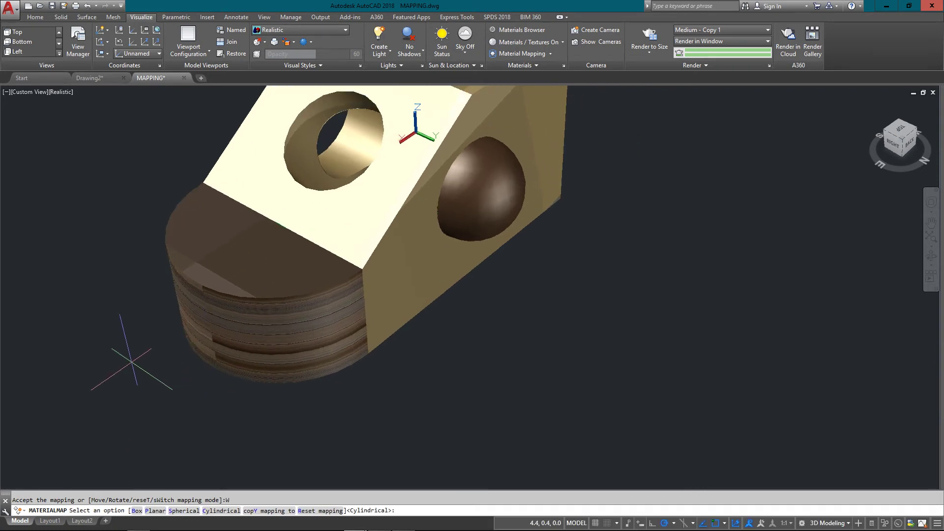
- Apply a Planar material mapping to only the flat top face of the rounded wooden part
{"action": "left_click", "coordinate": [550, 54]}
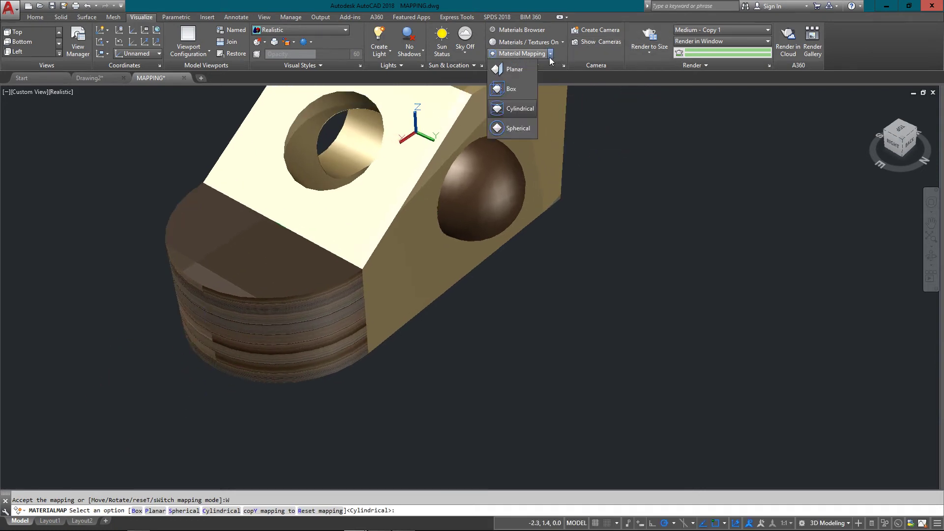
{"action": "left_click", "coordinate": [516, 70]}
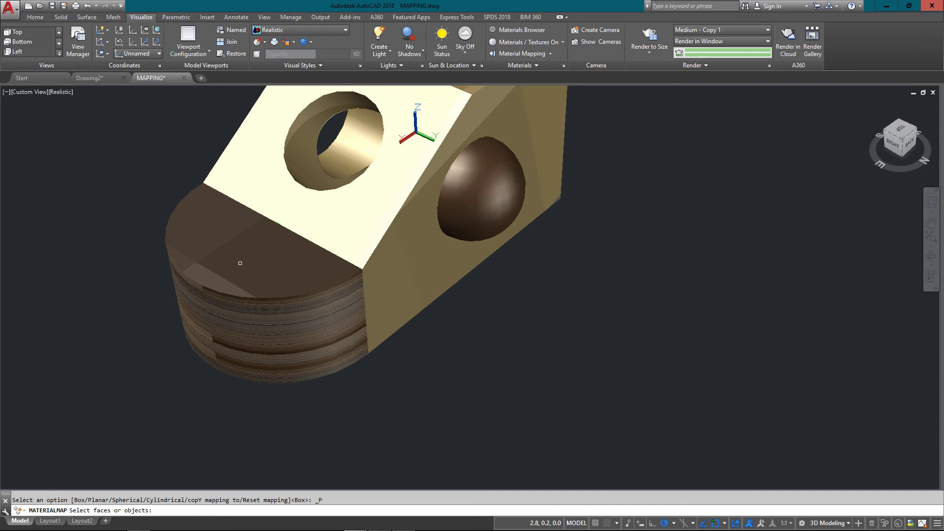
{"action": "key", "text": "ctrl"}
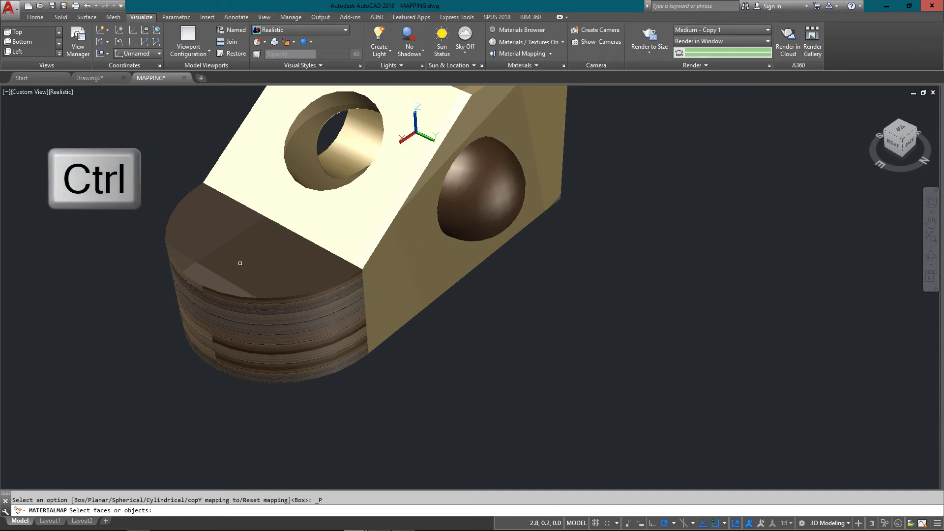
{"action": "left_click", "coordinate": [240, 263], "text": "ctrl"}
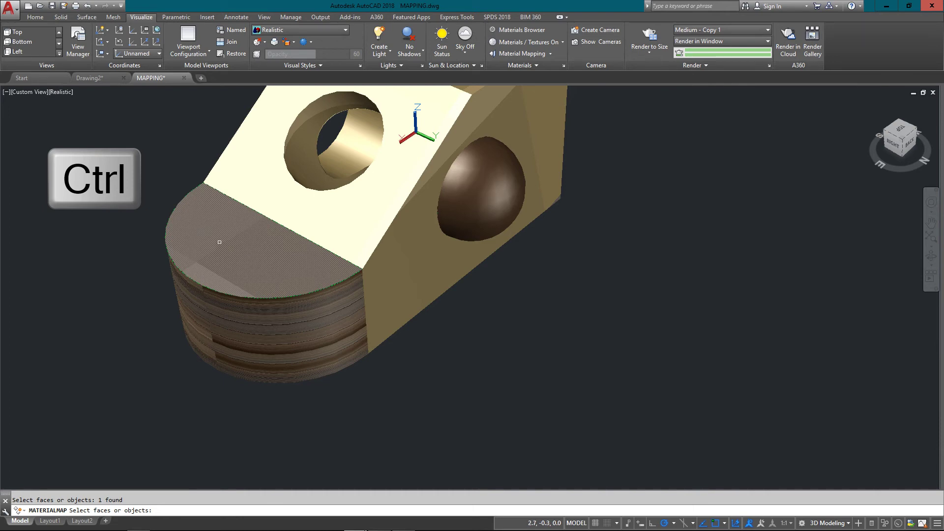
{"action": "key", "text": "Return"}
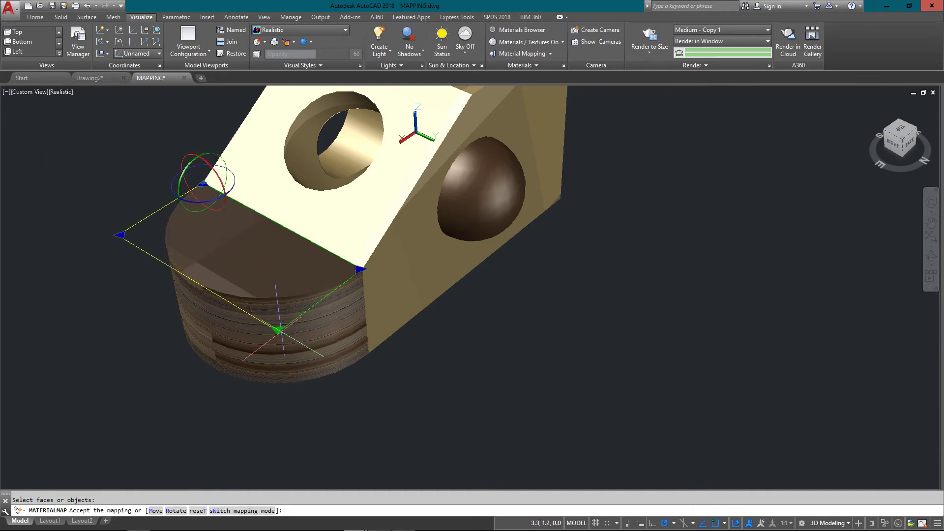
- Shrink the top face's planar mapping toward its back corner to scale the wood planks, finishing with the switch mapping mode option
{"action": "left_click_drag", "start_coordinate": [279, 331], "coordinate": [204, 183]}
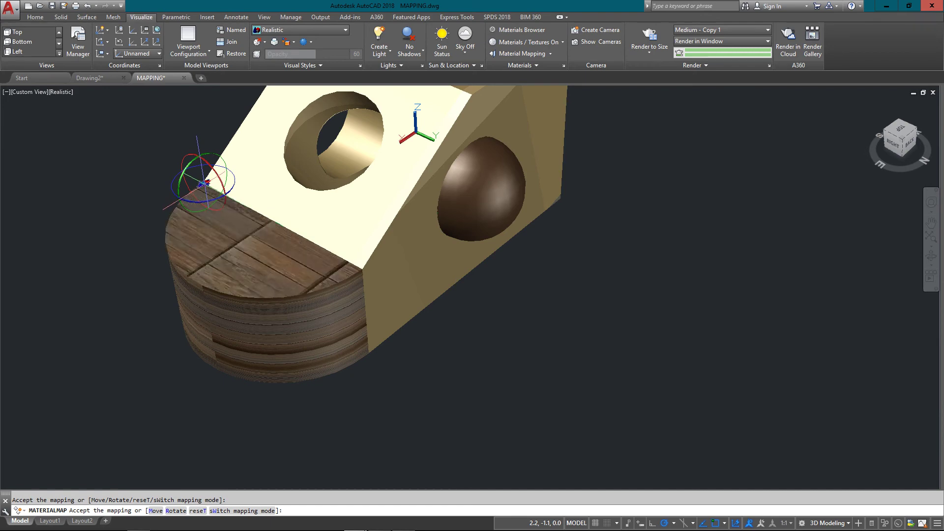
{"action": "scroll", "coordinate": [234, 232], "scroll_direction": "up", "scroll_amount": 2}
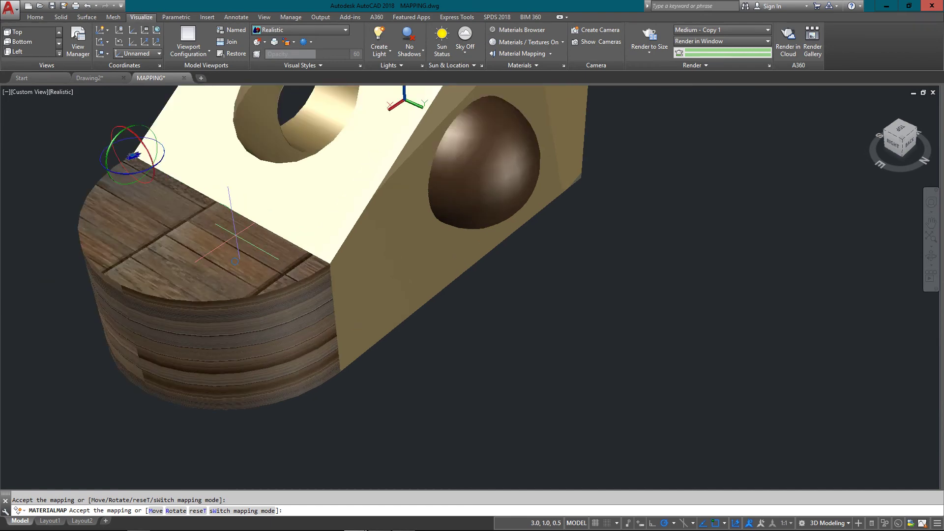
{"action": "middle_click_drag", "start_coordinate": [226, 235], "coordinate": [371, 247]}
{"action": "scroll", "coordinate": [372, 247], "scroll_direction": "up", "scroll_amount": 1}
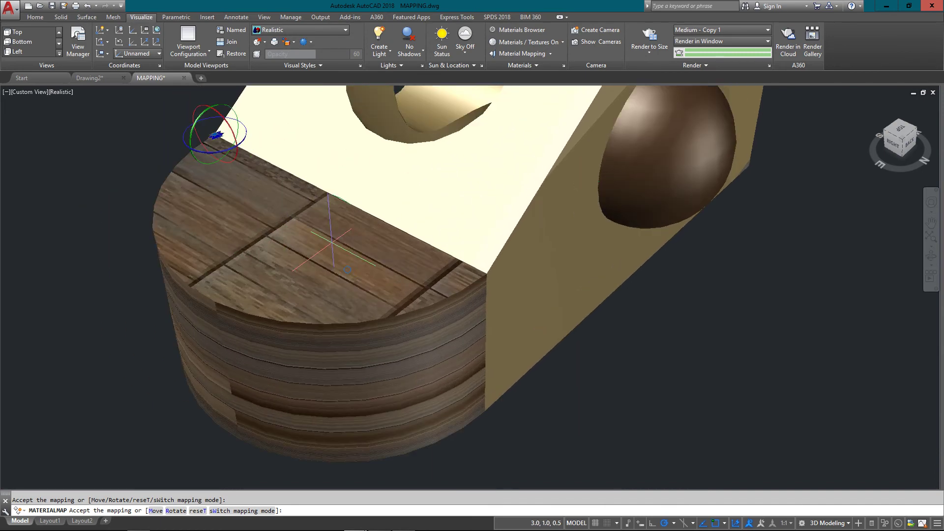
{"action": "type", "text": "W"}
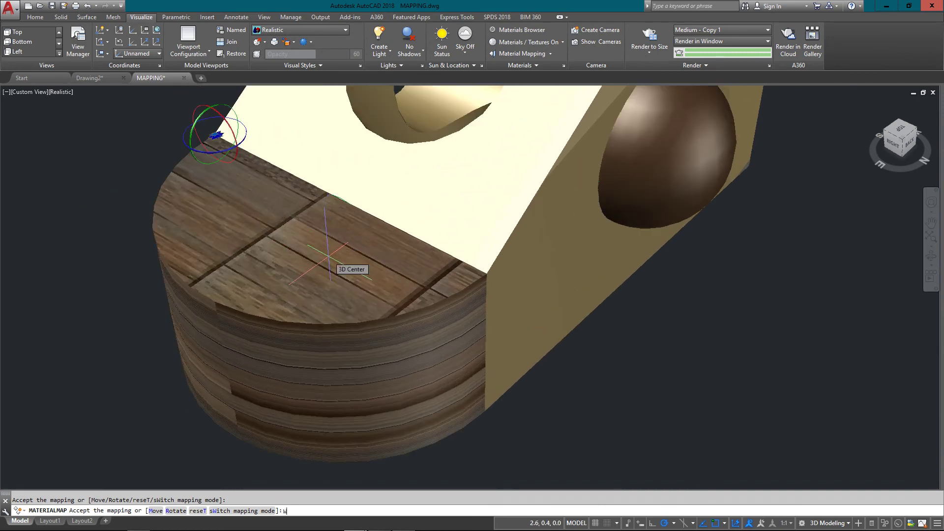
{"action": "key", "text": "Return"}
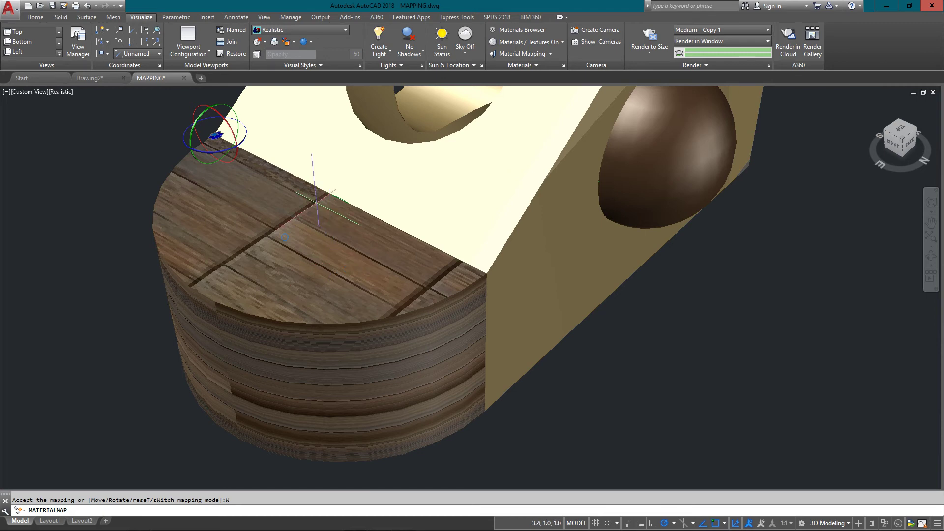
{"action": "scroll", "coordinate": [305, 246], "scroll_direction": "down", "scroll_amount": 1}
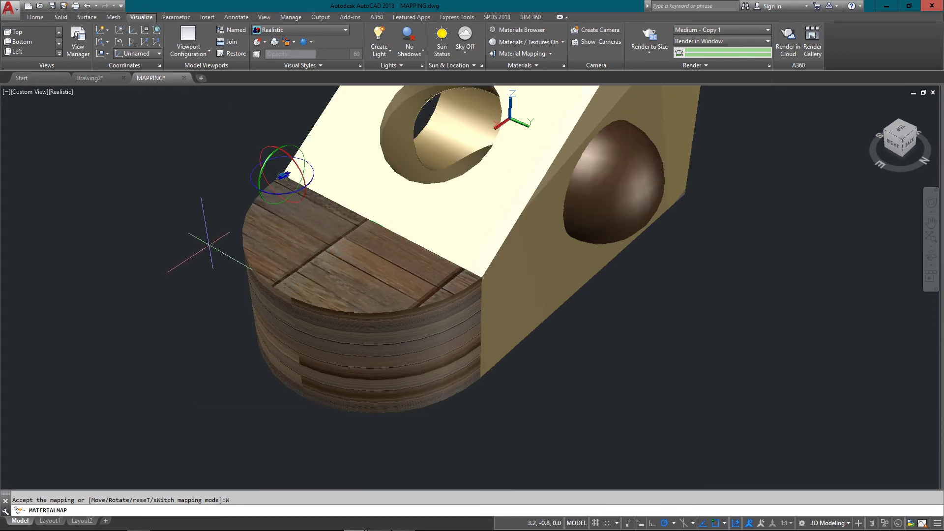
{"action": "key", "text": "Return"}
{"action": "scroll", "coordinate": [221, 270], "scroll_direction": "down", "scroll_amount": 1}
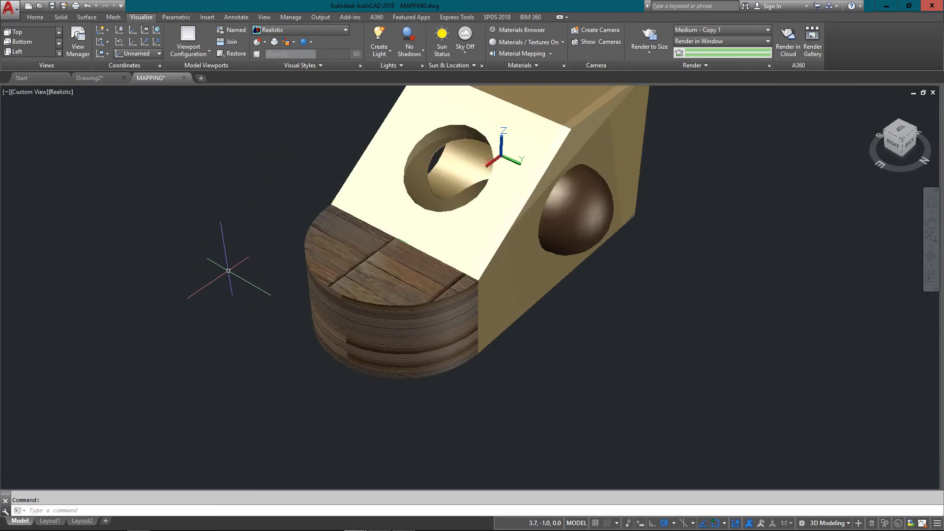
- Apply a Box material mapping to the wedge block
{"action": "middle_click_drag", "start_coordinate": [221, 270], "coordinate": [161, 340]}
{"action": "middle_click_drag", "start_coordinate": [177, 293], "coordinate": [151, 303]}
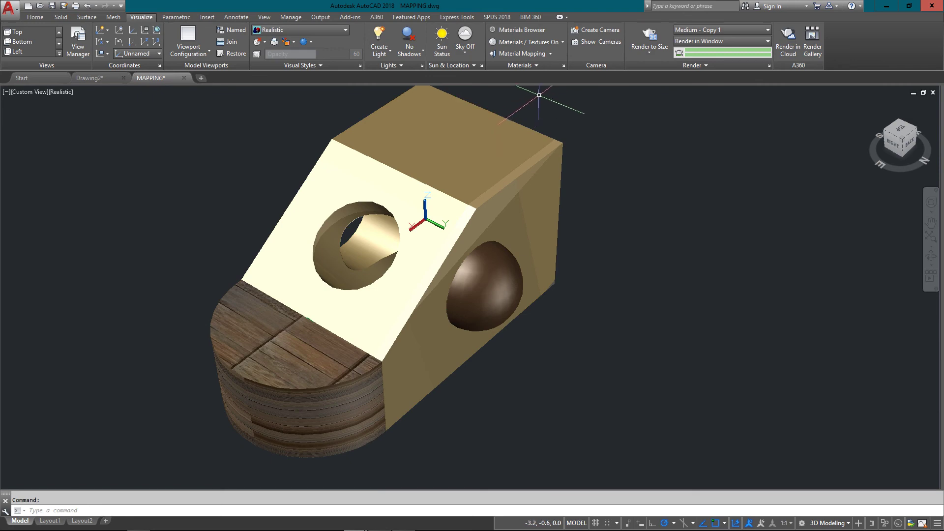
{"action": "left_click", "coordinate": [534, 54]}
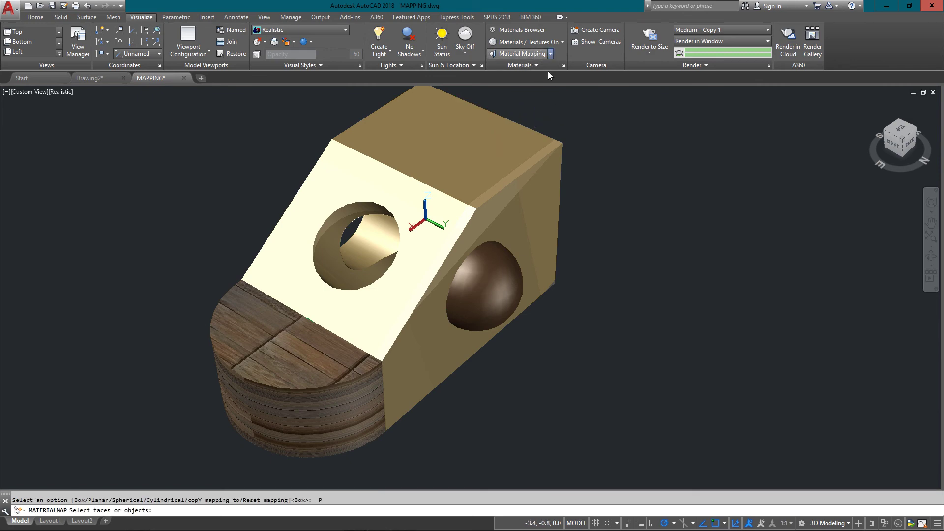
{"action": "left_click", "coordinate": [551, 54]}
{"action": "left_click", "coordinate": [511, 89]}
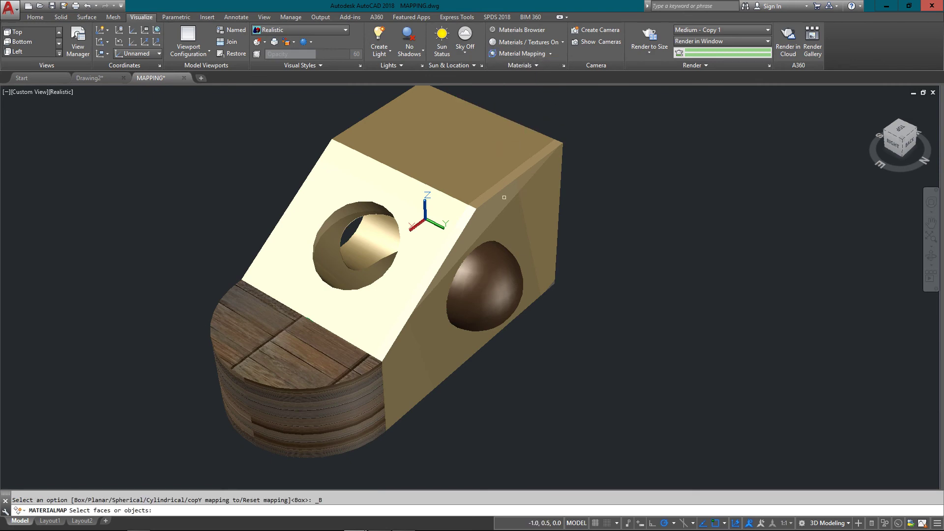
{"action": "left_click", "coordinate": [502, 196]}
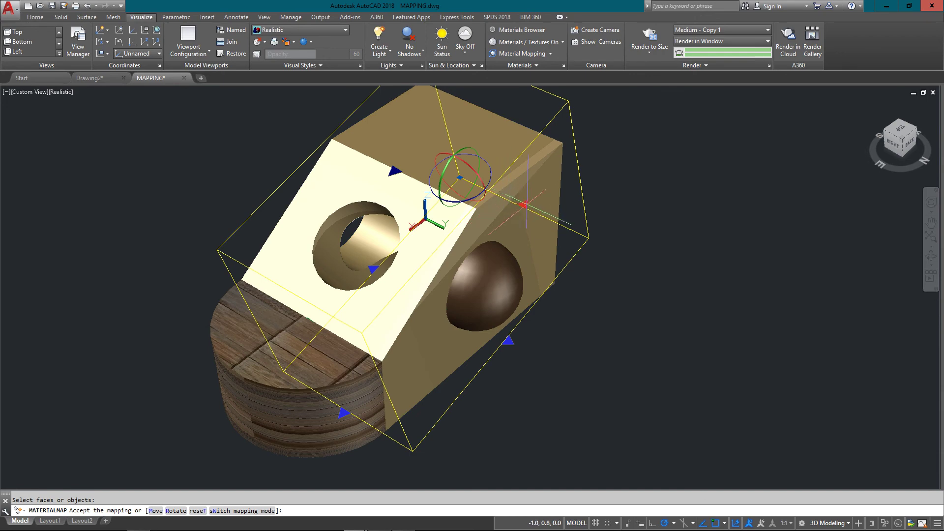
- Shrink the wedge block's box mapping with its grips to show wood planks on the block's faces
{"action": "left_click_drag", "start_coordinate": [524, 204], "coordinate": [476, 284]}
{"action": "middle_click_drag", "start_coordinate": [571, 385], "coordinate": [519, 290]}
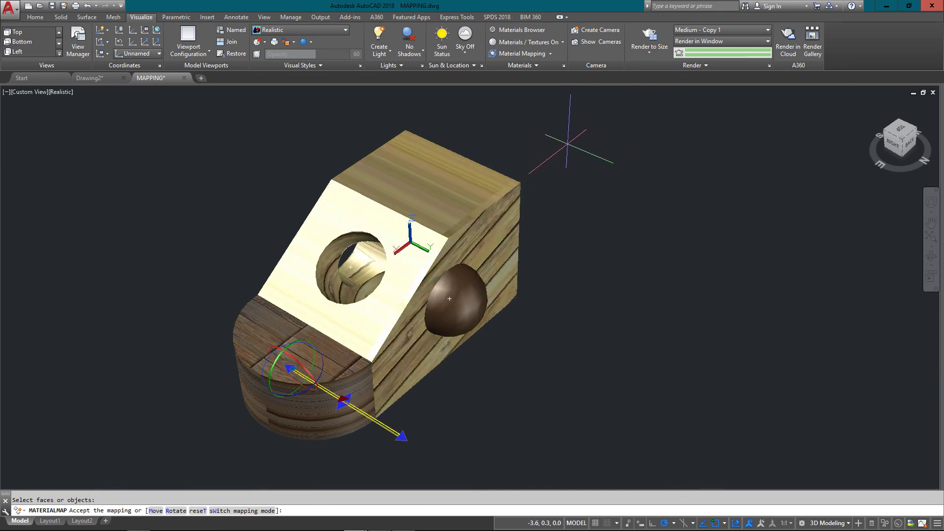
{"action": "left_click", "coordinate": [568, 144]}
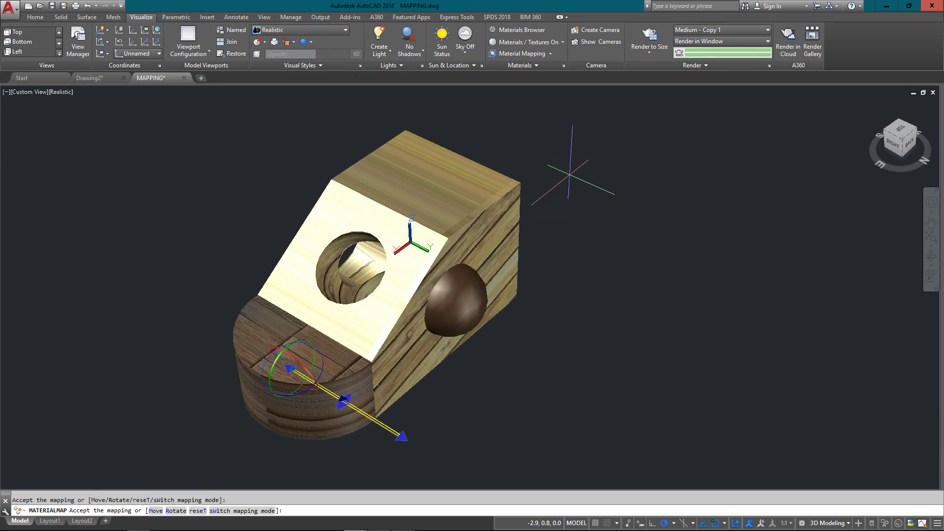